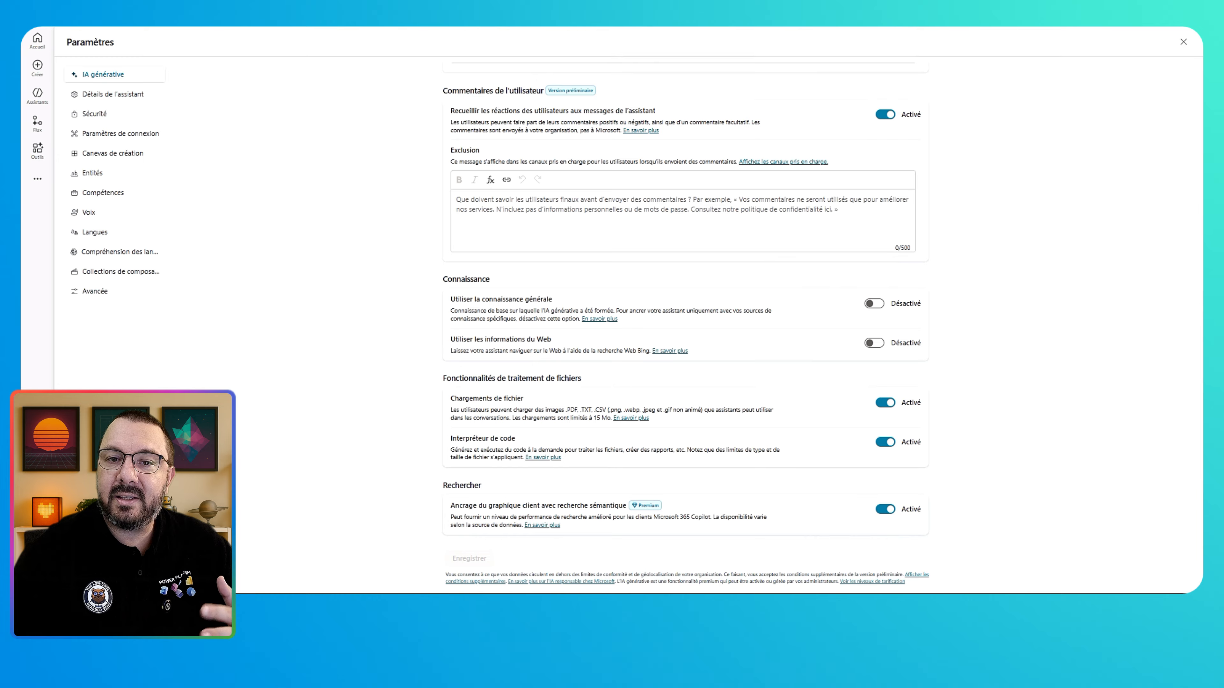
Switch to the Power Platform admin center and open the Copilot Studio setting for code generation and execution.
click(36, 179)
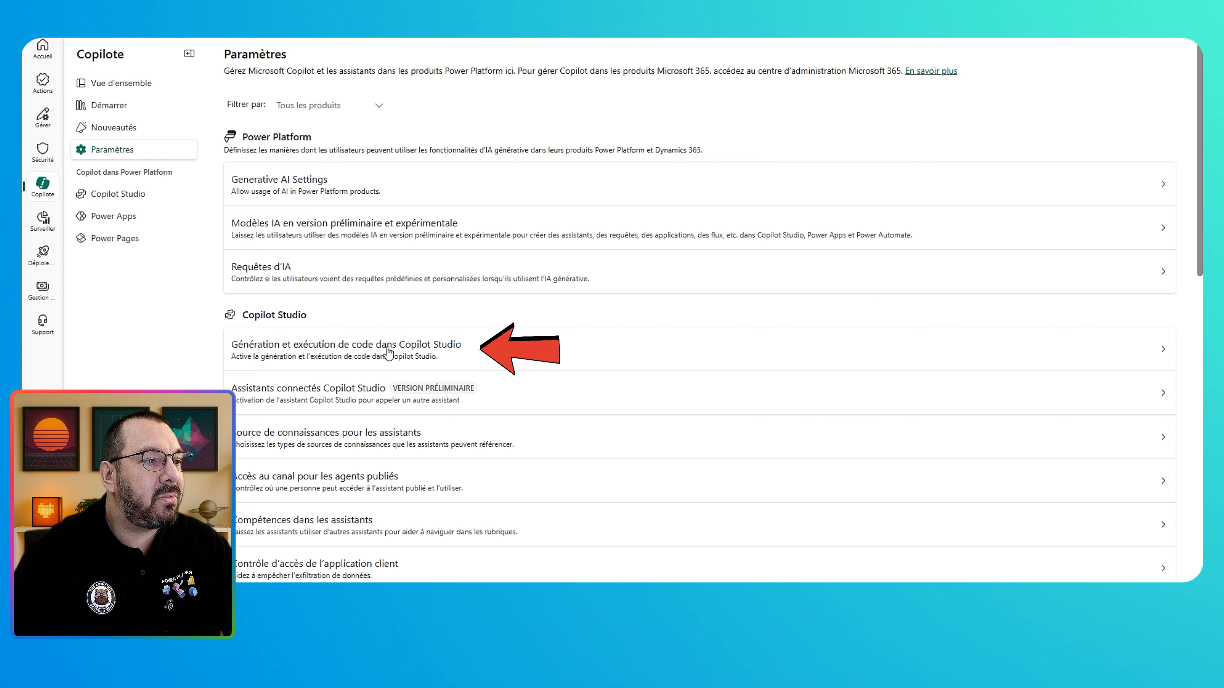
click(628, 345)
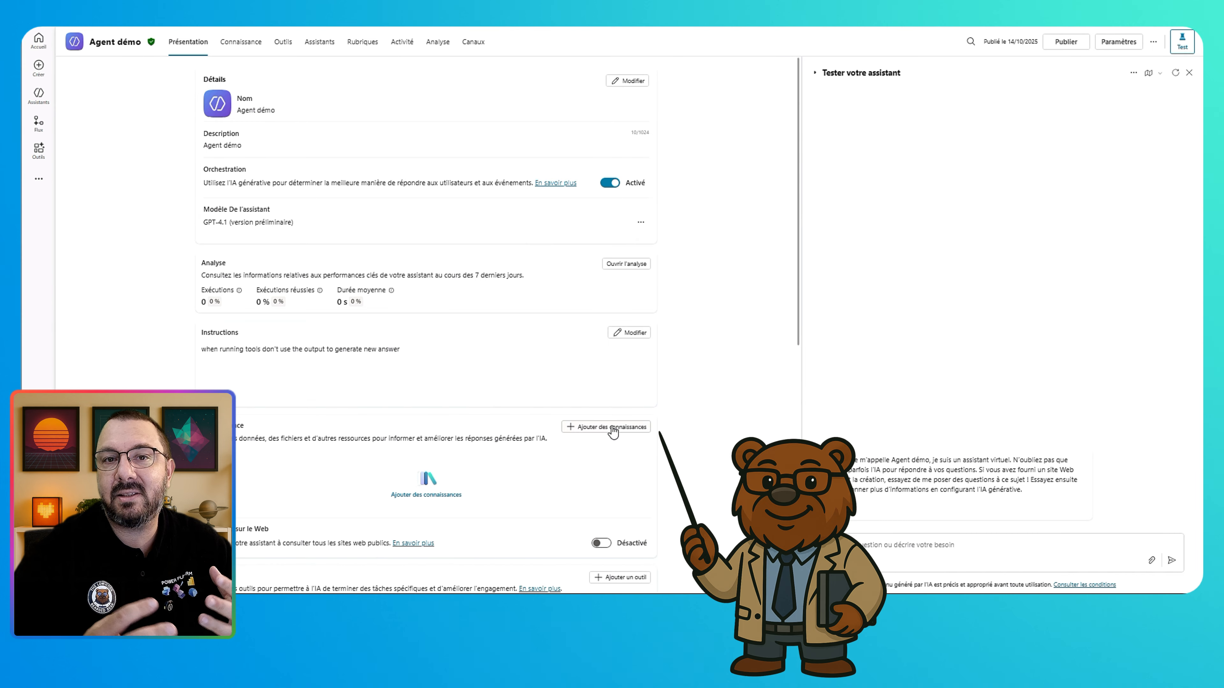
Add the Dataverse table Alpha-demo-Ticket as a knowledge source of the agent and open its data preview.
click(609, 427)
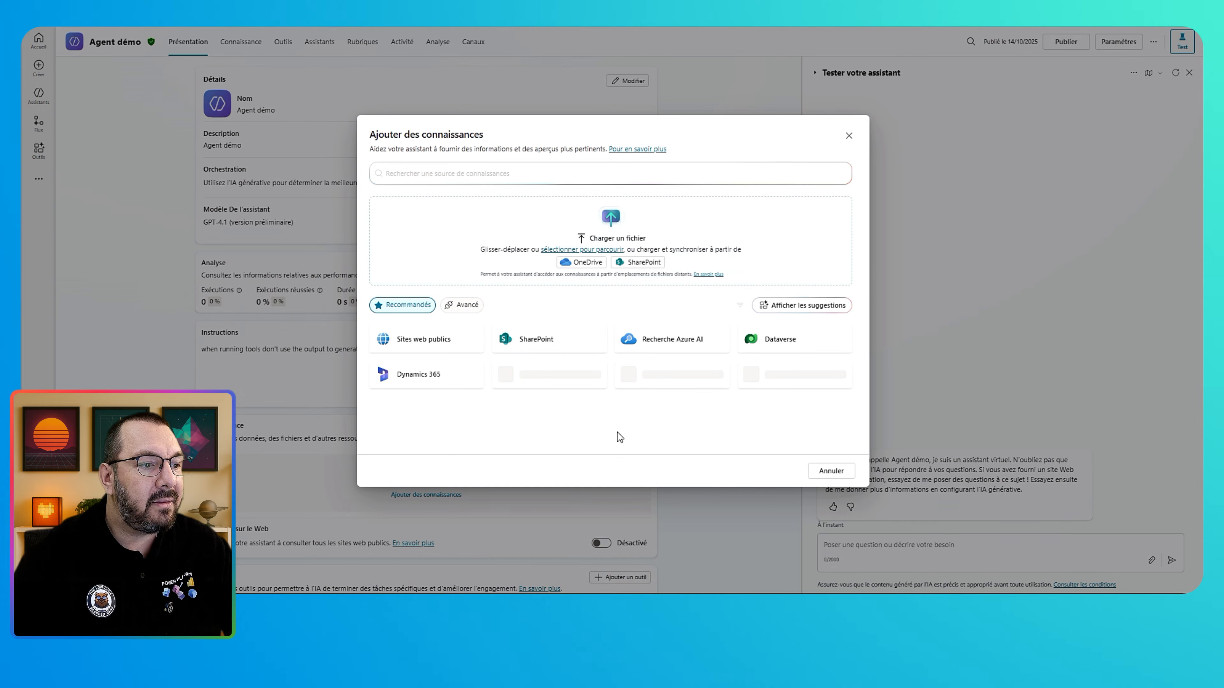
click(796, 345)
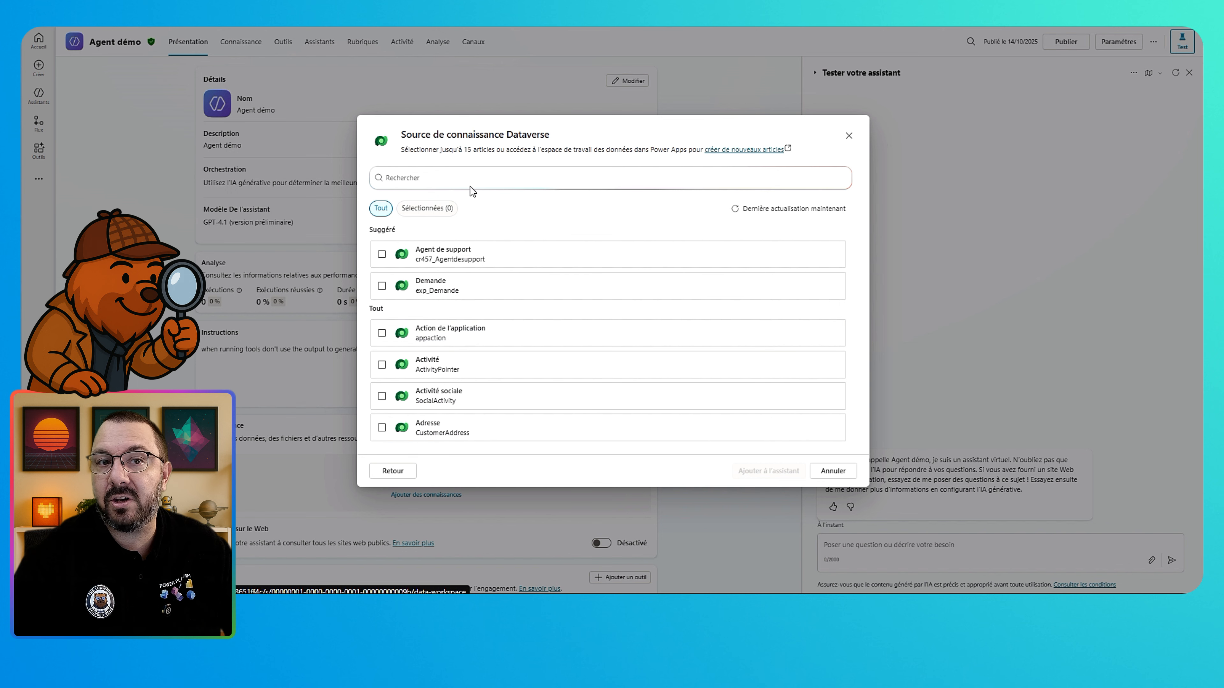
click(479, 177)
text(alpha)
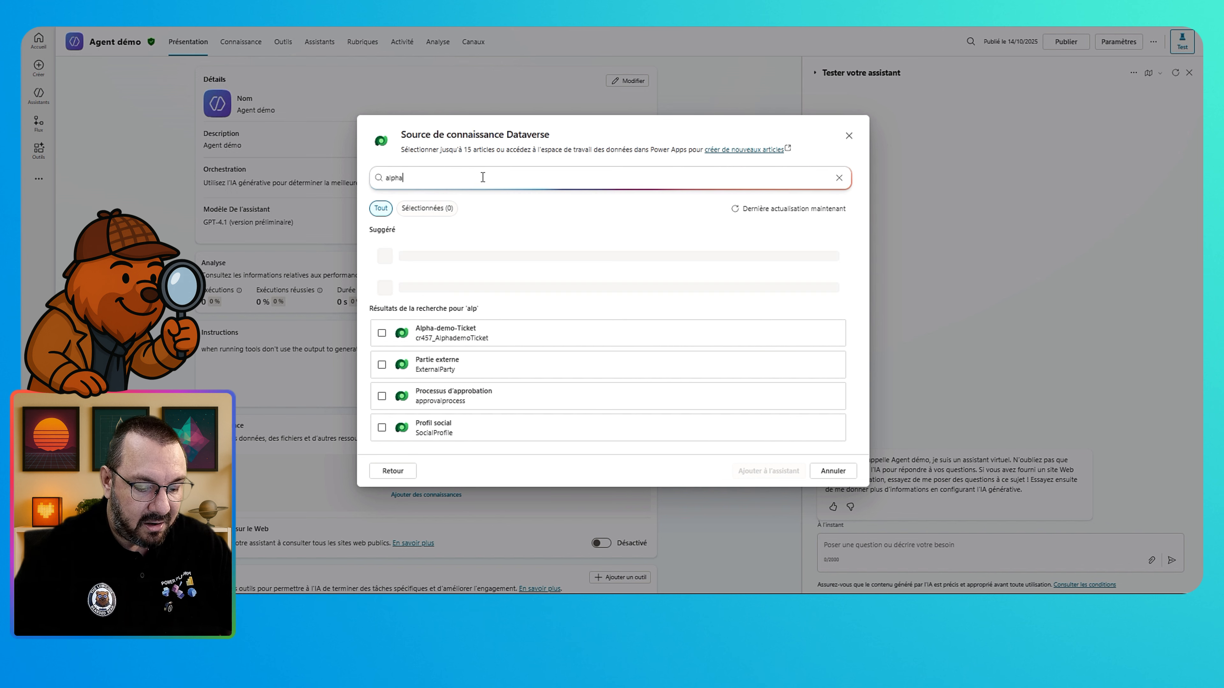
click(381, 254)
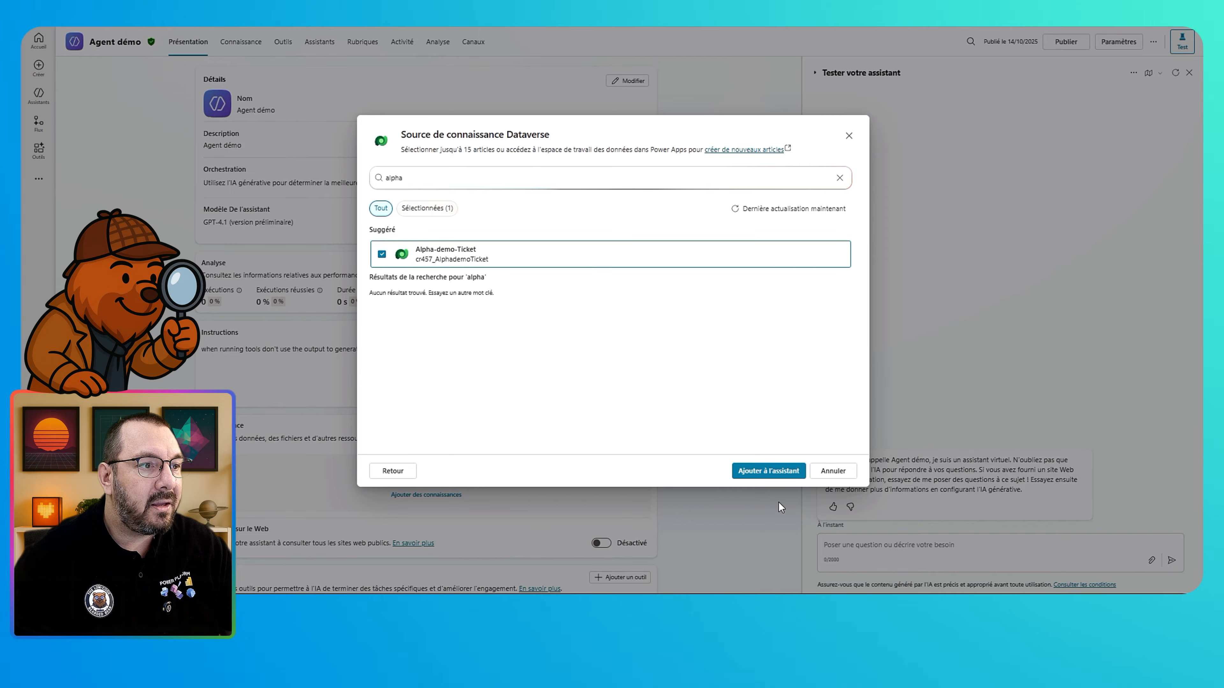
click(770, 471)
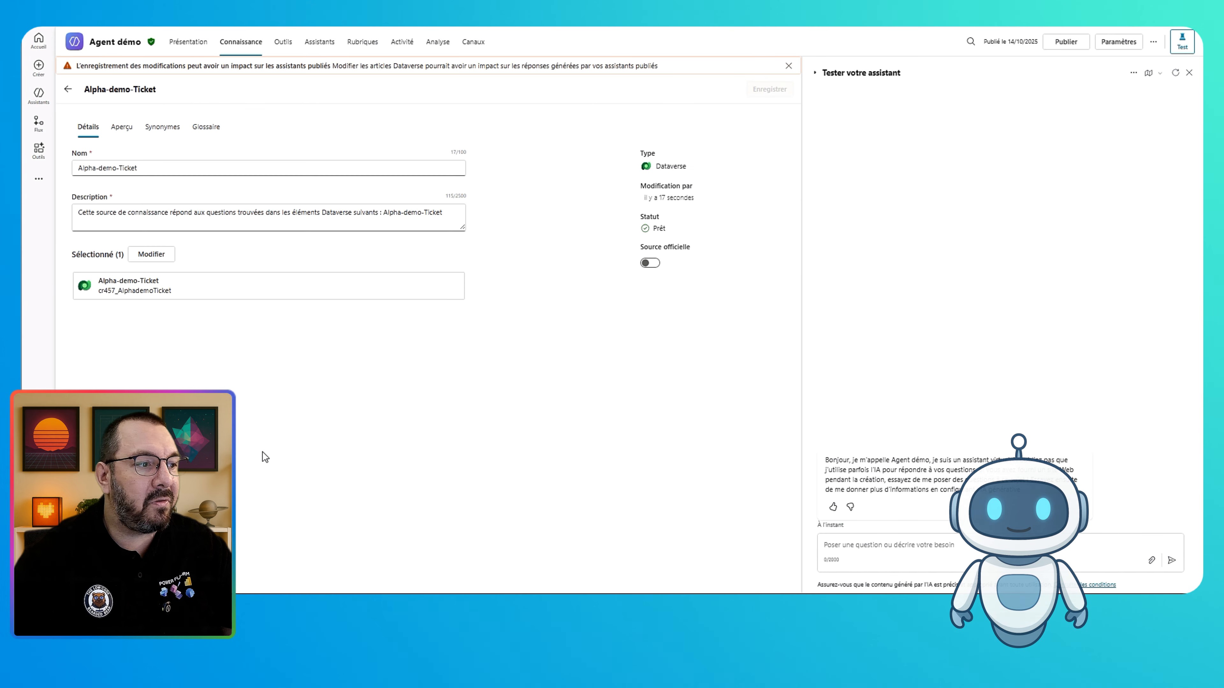
click(122, 128)
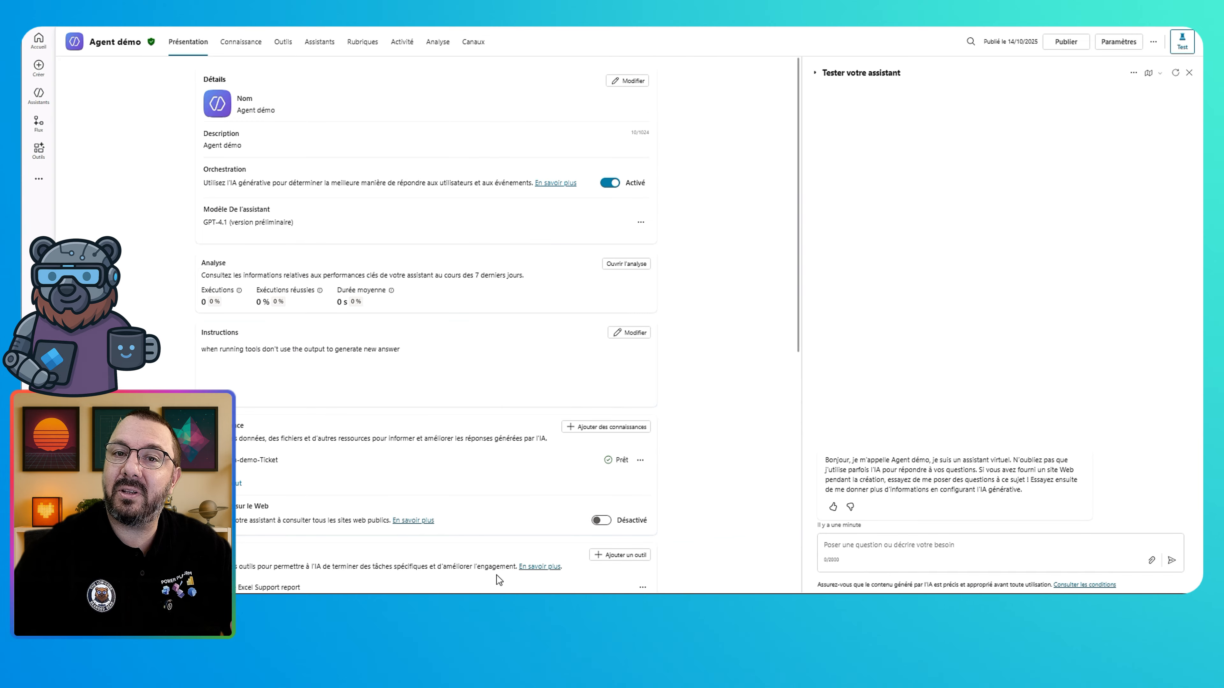
Ask the test agent for an image summarising the last 10 tickets, and review the knowledge and code steps in the activity map.
click(883, 548)
text(Génère moi une image pour me présenter un résumé des tickets puis affiche la)
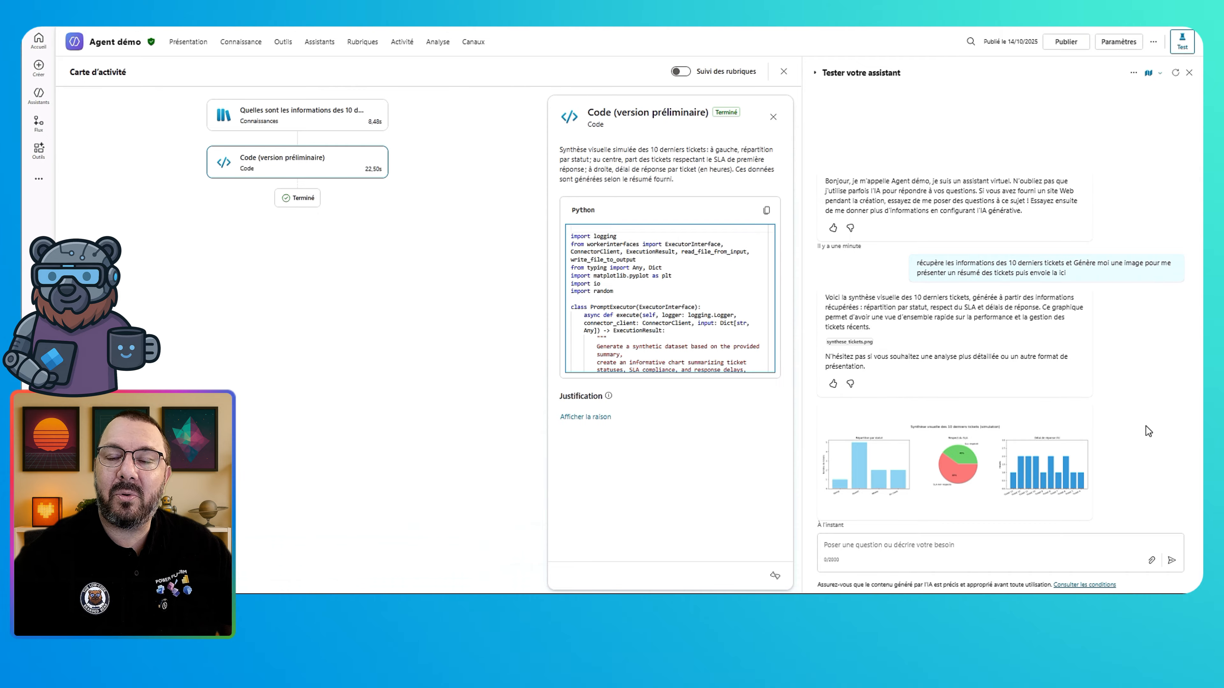
click(316, 125)
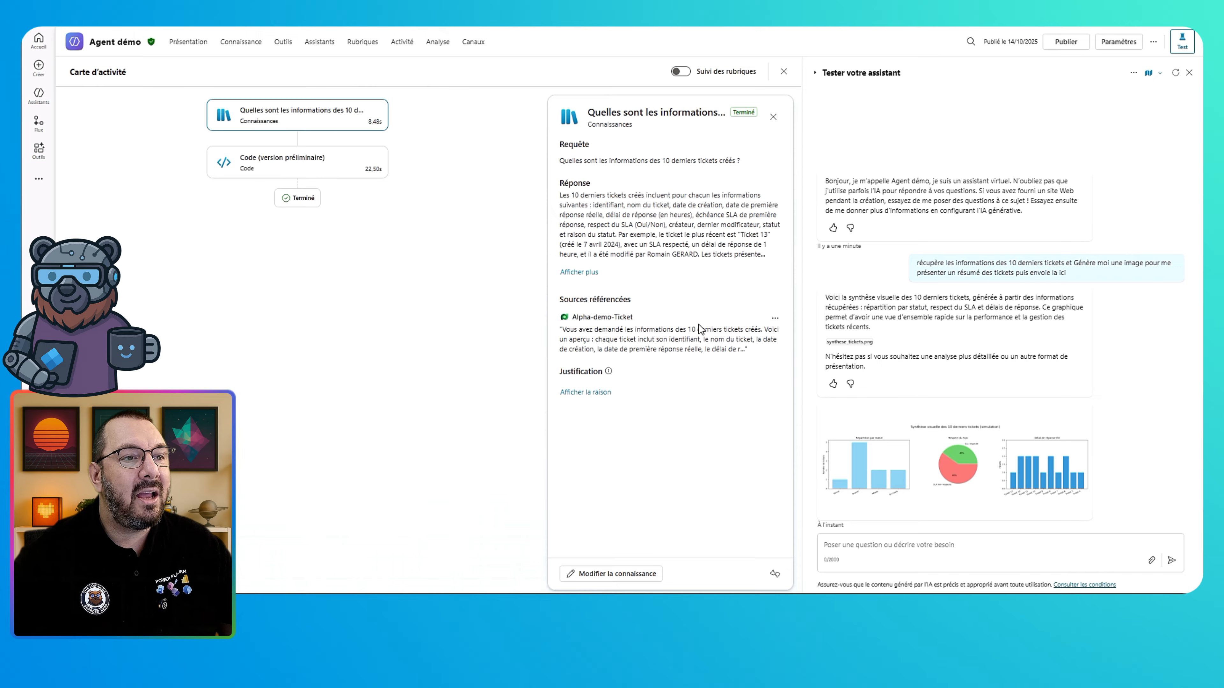
click(266, 172)
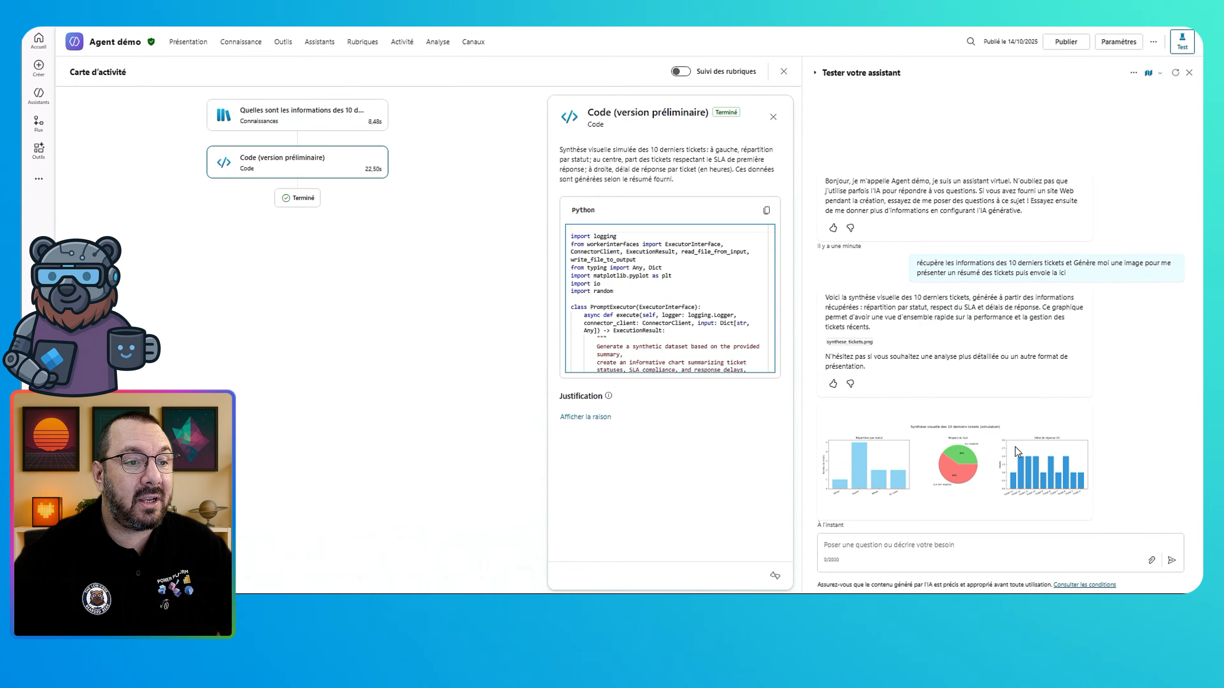
View the generated ticket summary chart in a separate browser tab and return to the agent.
right_click(936, 477)
click(1038, 296)
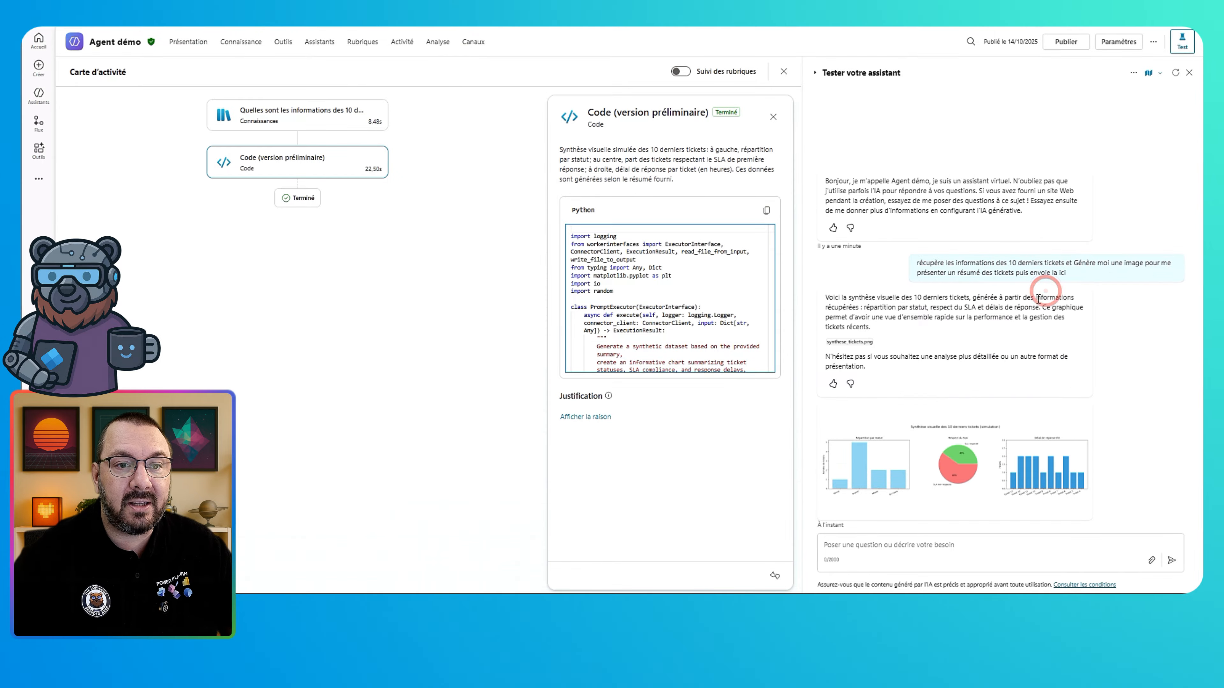
key(ctrl+Tab)
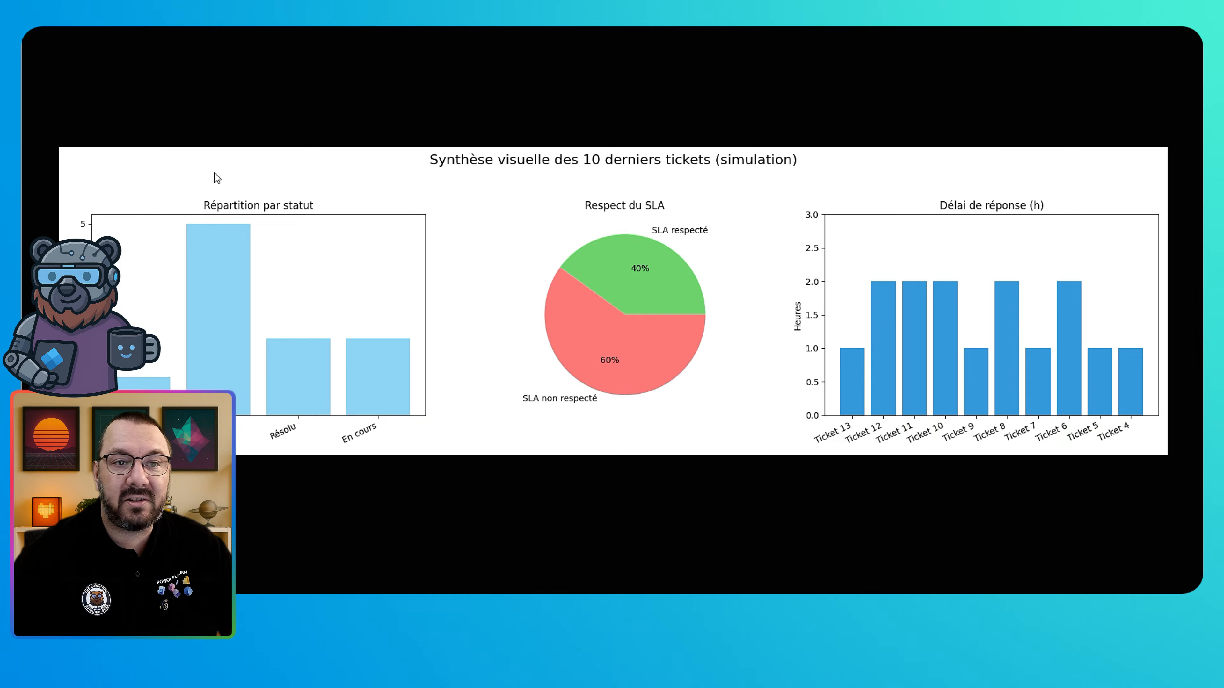
key(ctrl+shift+Tab)
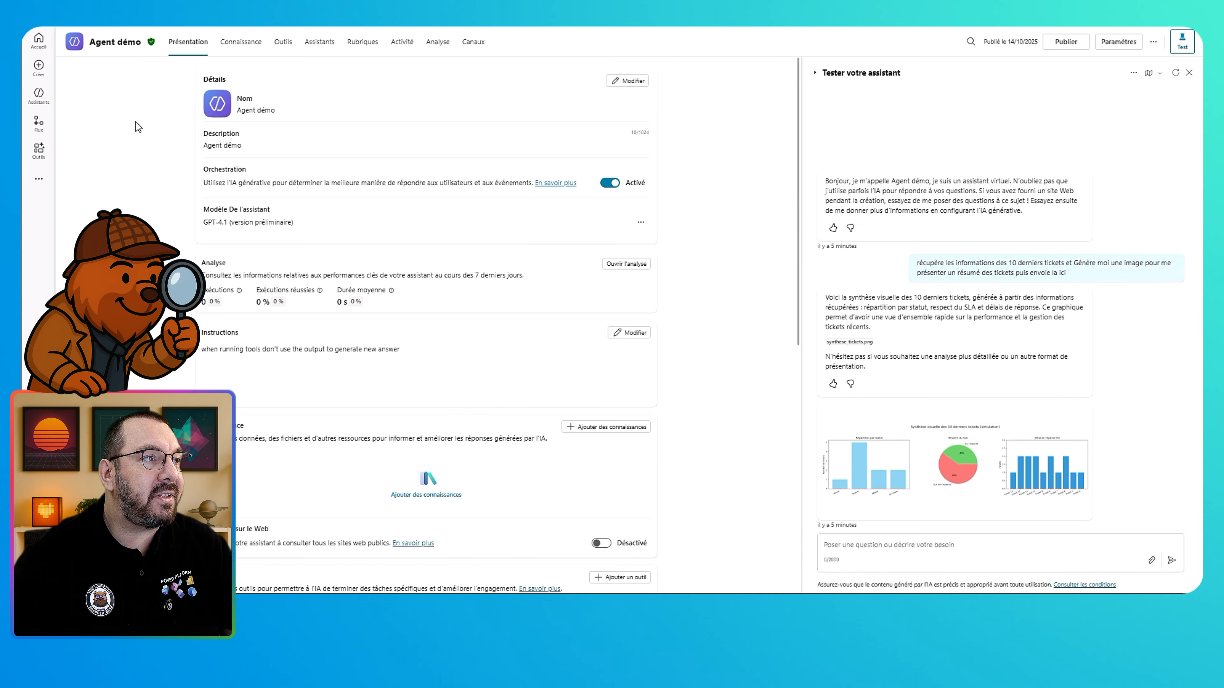
Start creating a new prompt tool for the agent.
click(284, 44)
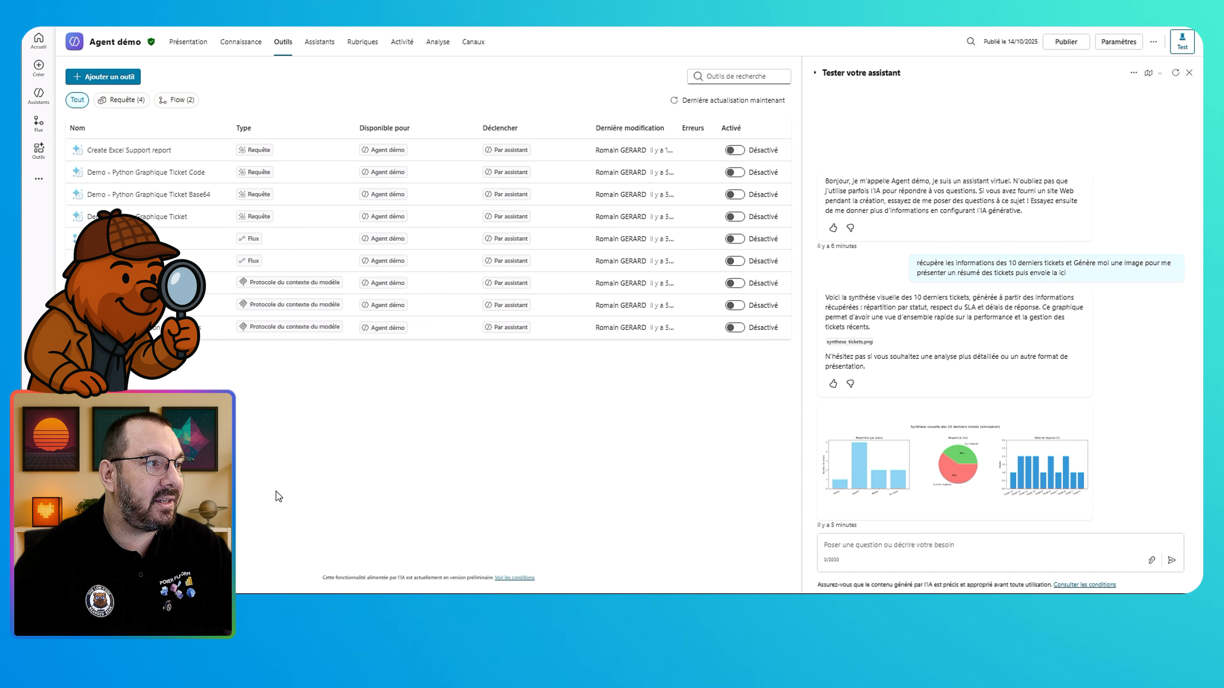
click(114, 78)
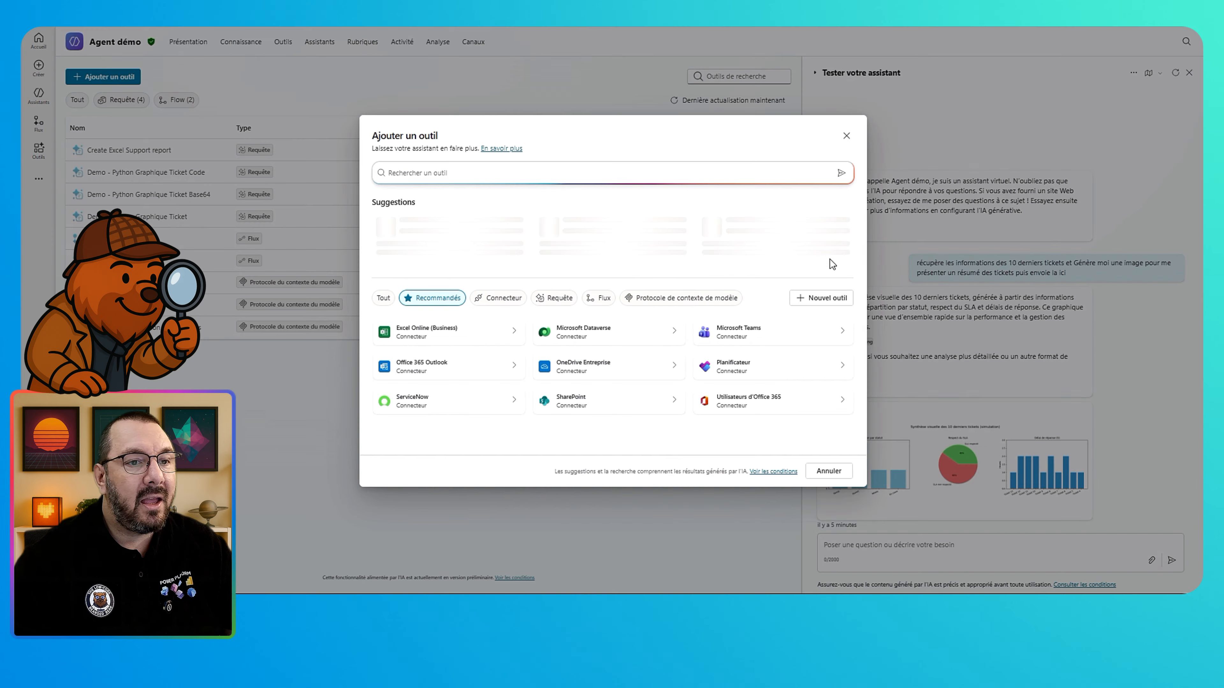
click(824, 304)
click(436, 204)
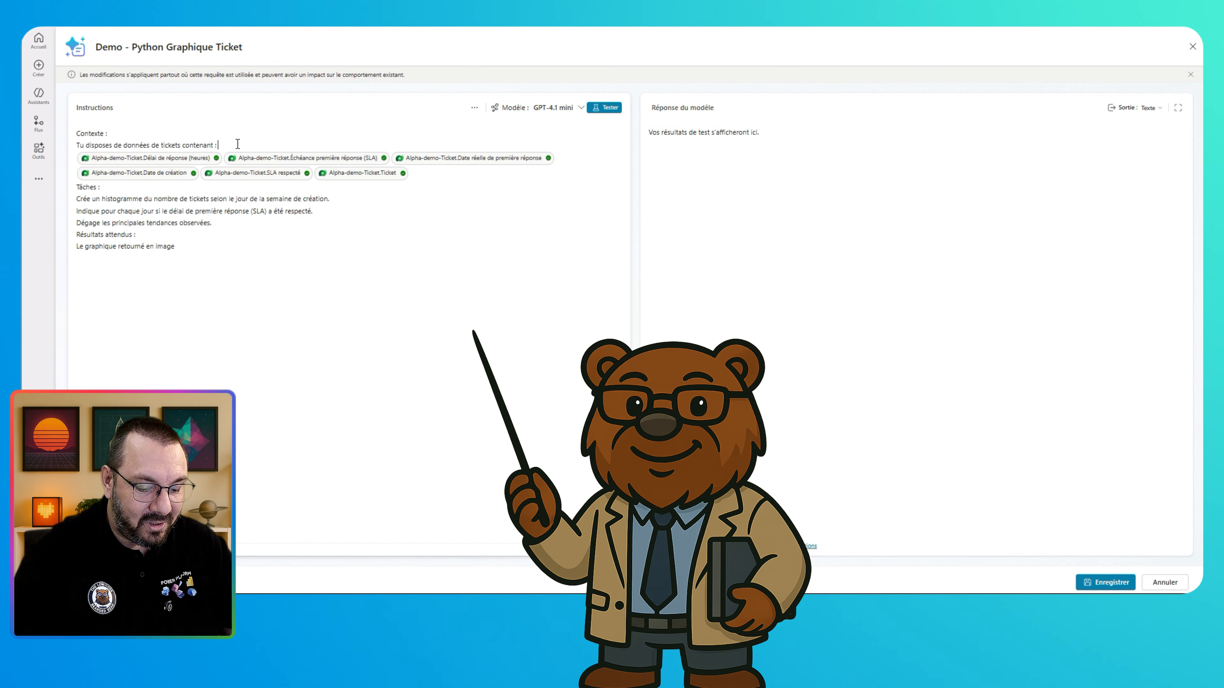
Browse the input types and Dataverse tables that can be inserted on the prompt's context line.
text(/)
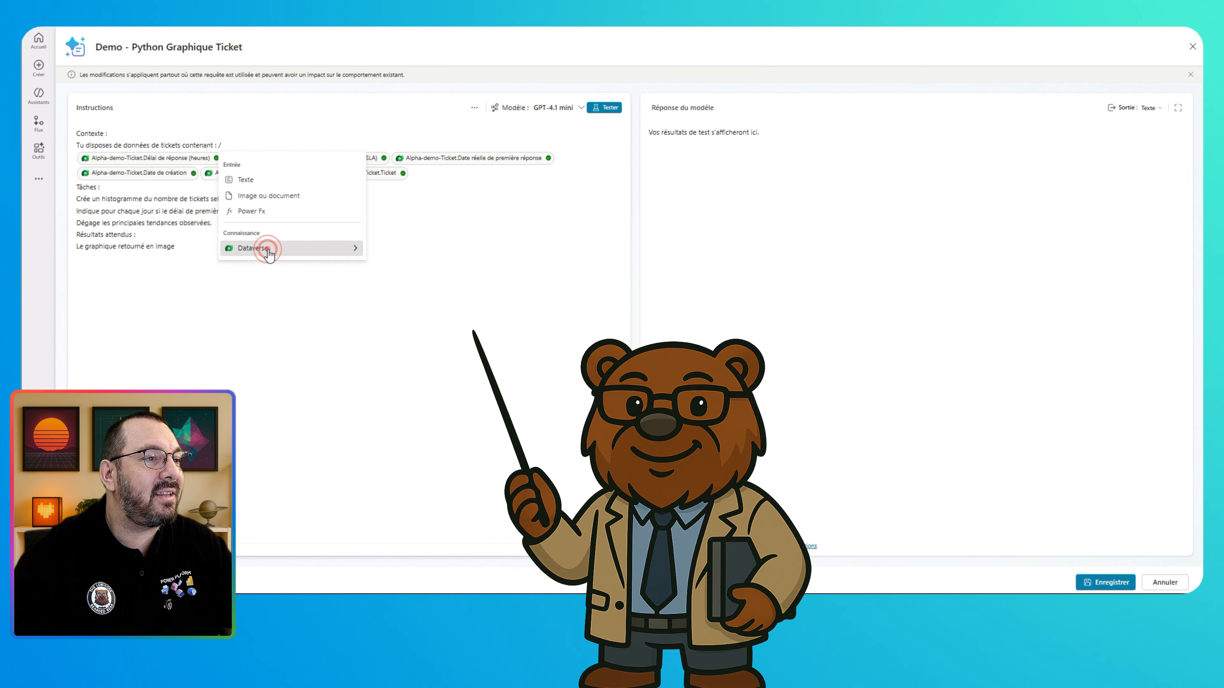
click(333, 255)
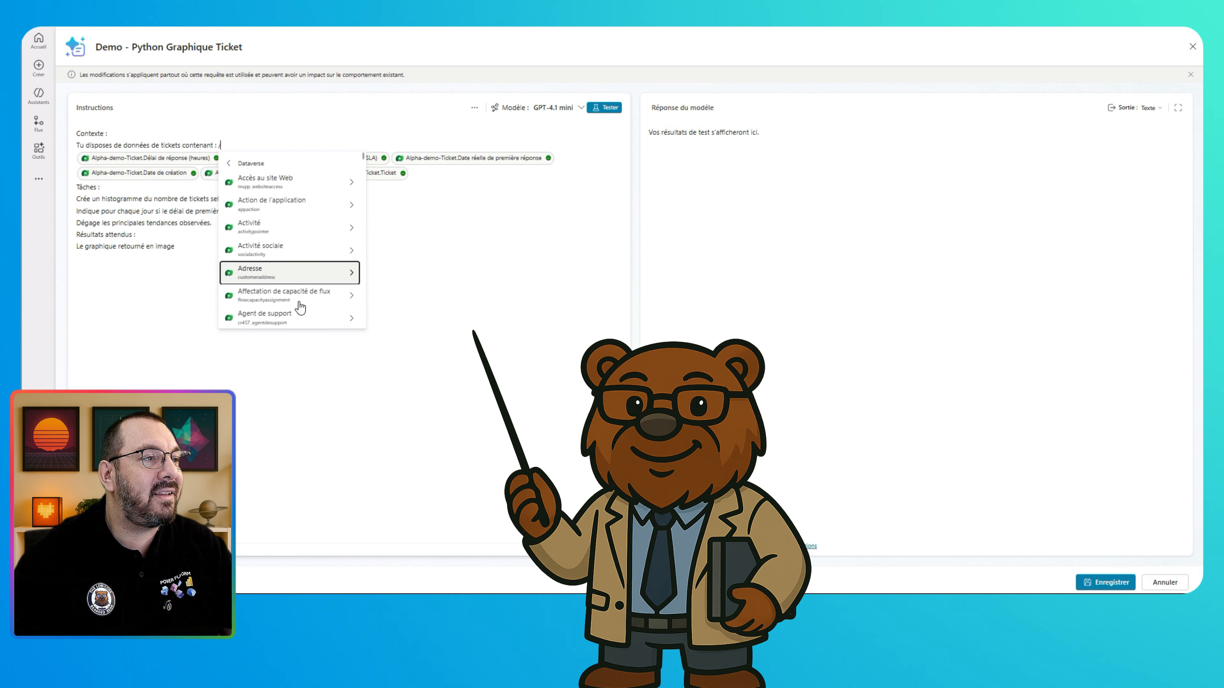
click(252, 145)
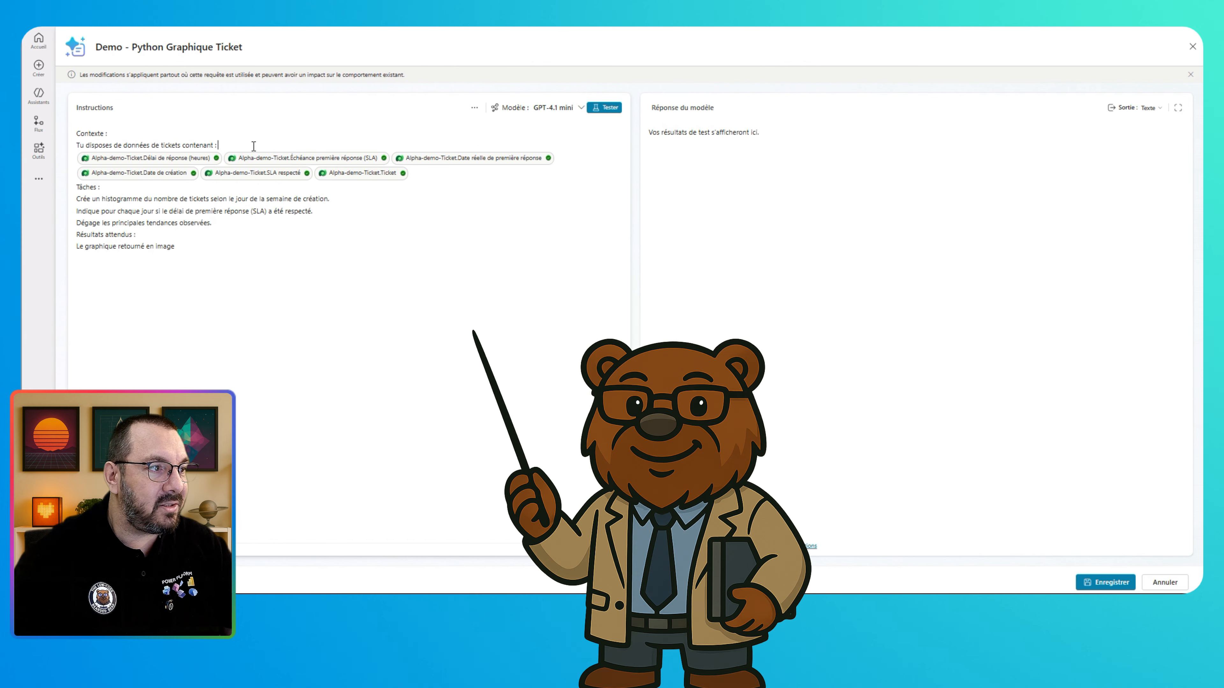
text(/)
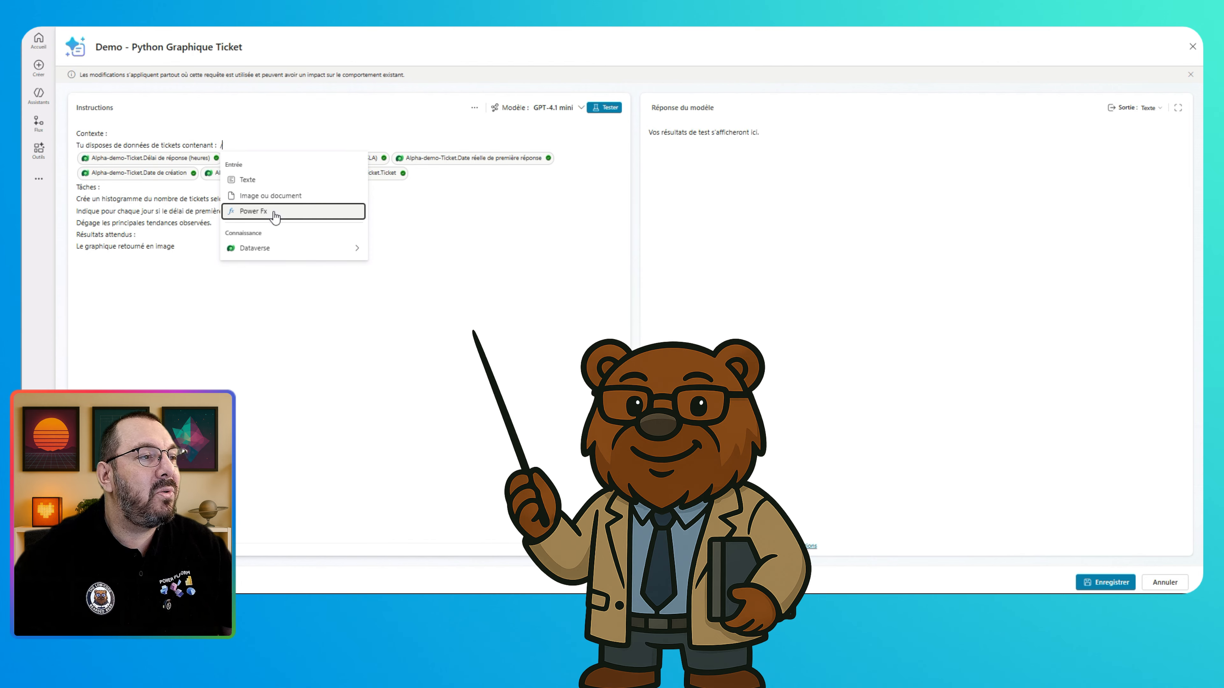
click(186, 284)
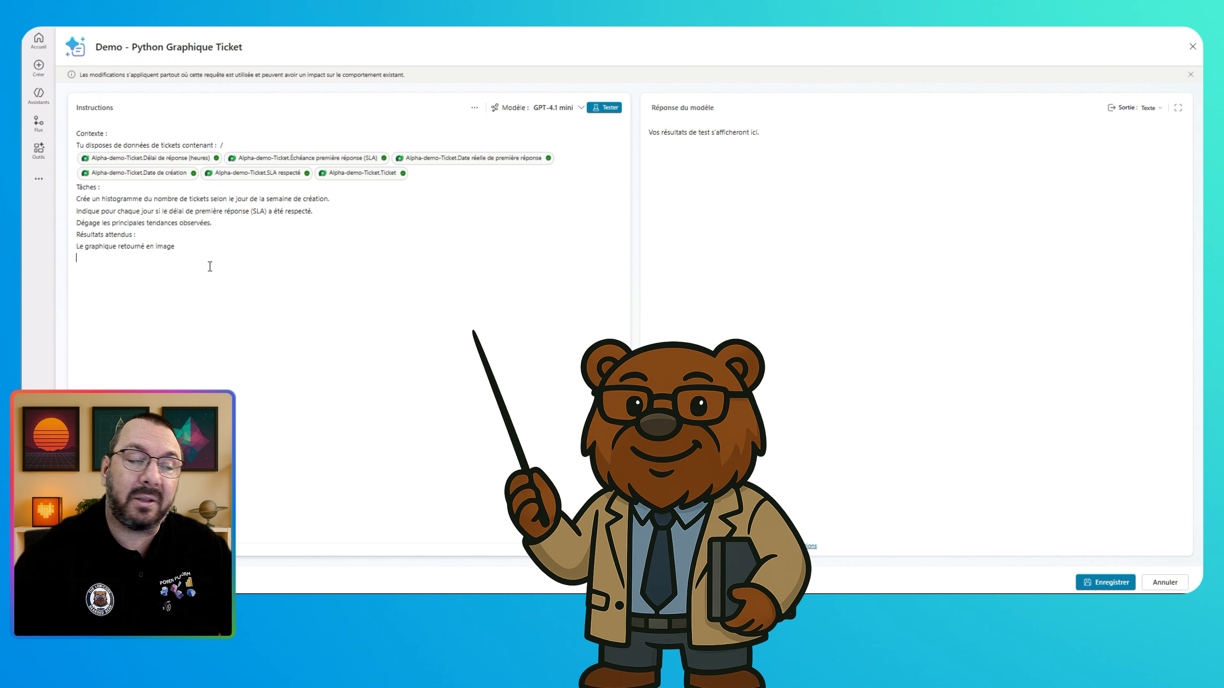
Test the ticket chart prompt and enable the code interpreter in its settings.
click(608, 109)
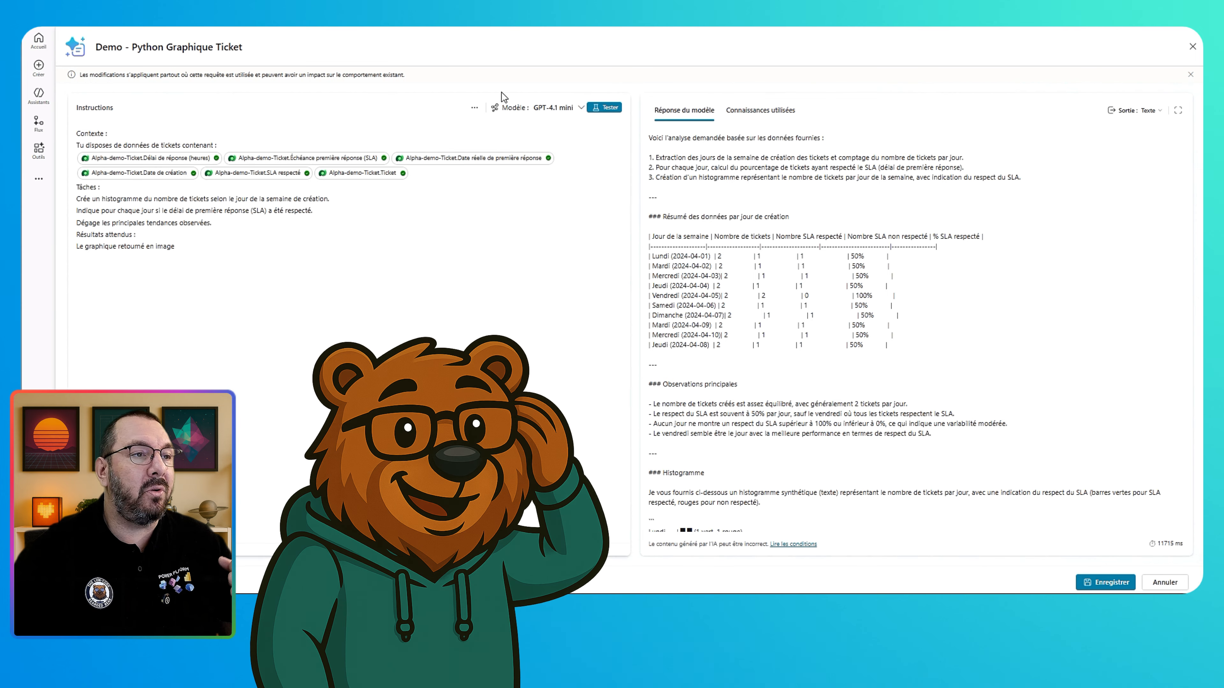
click(475, 110)
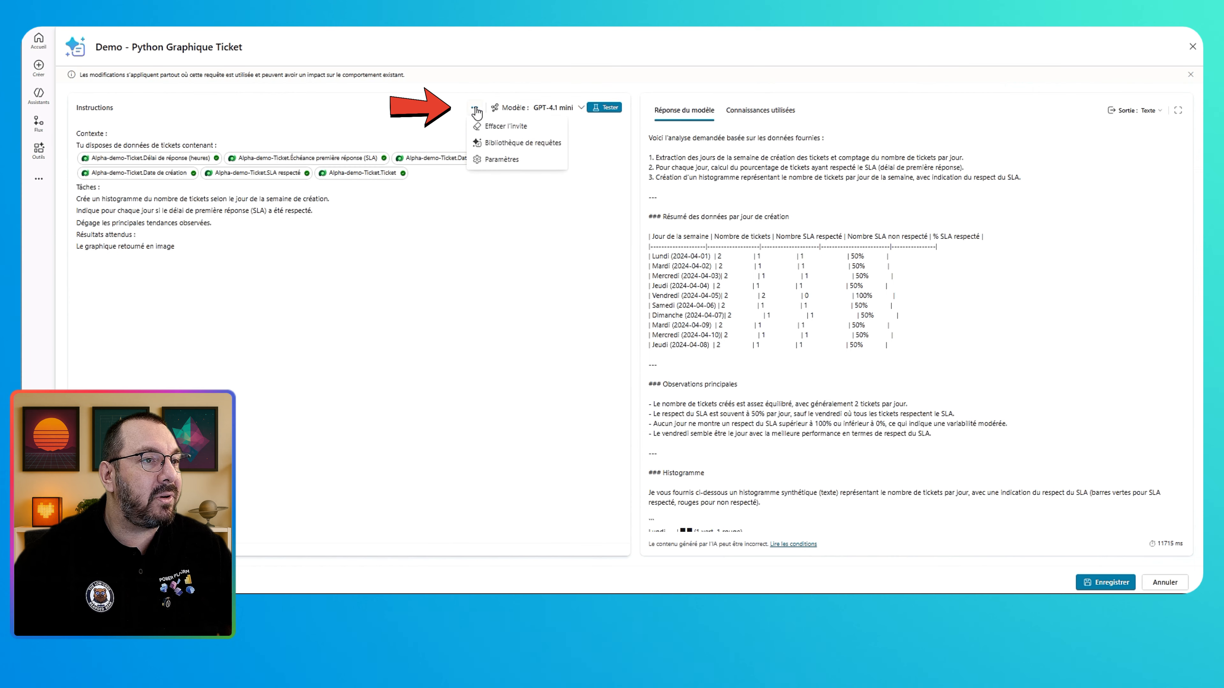
click(506, 166)
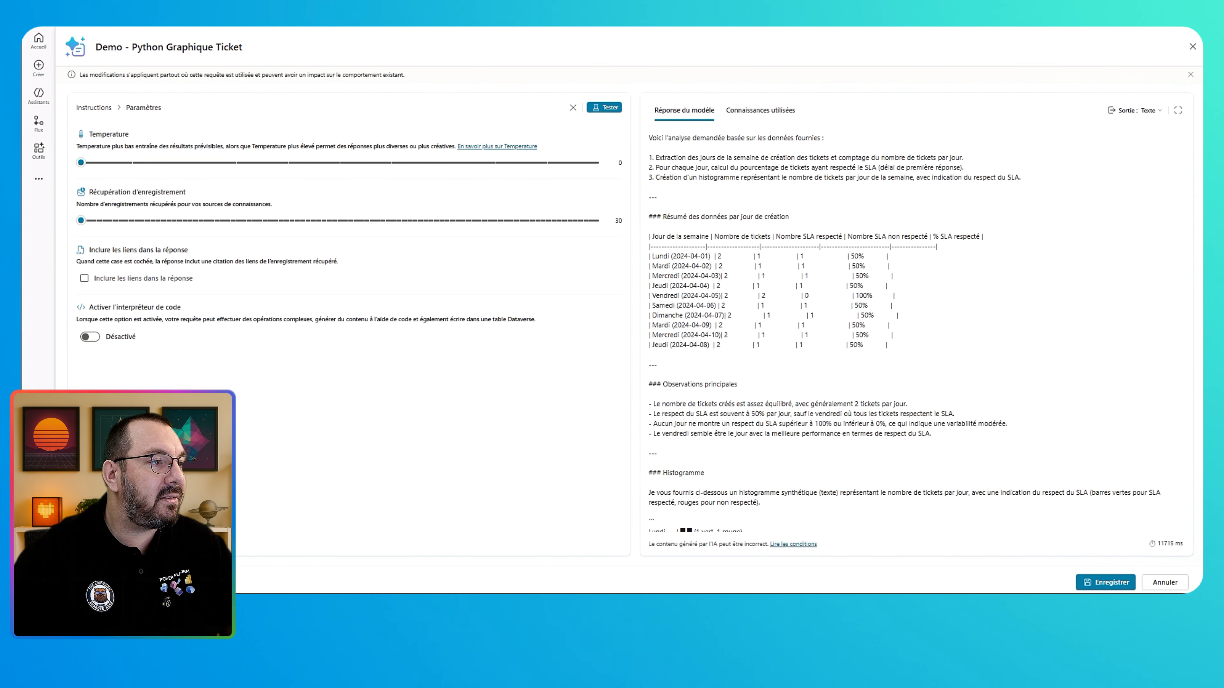
click(91, 338)
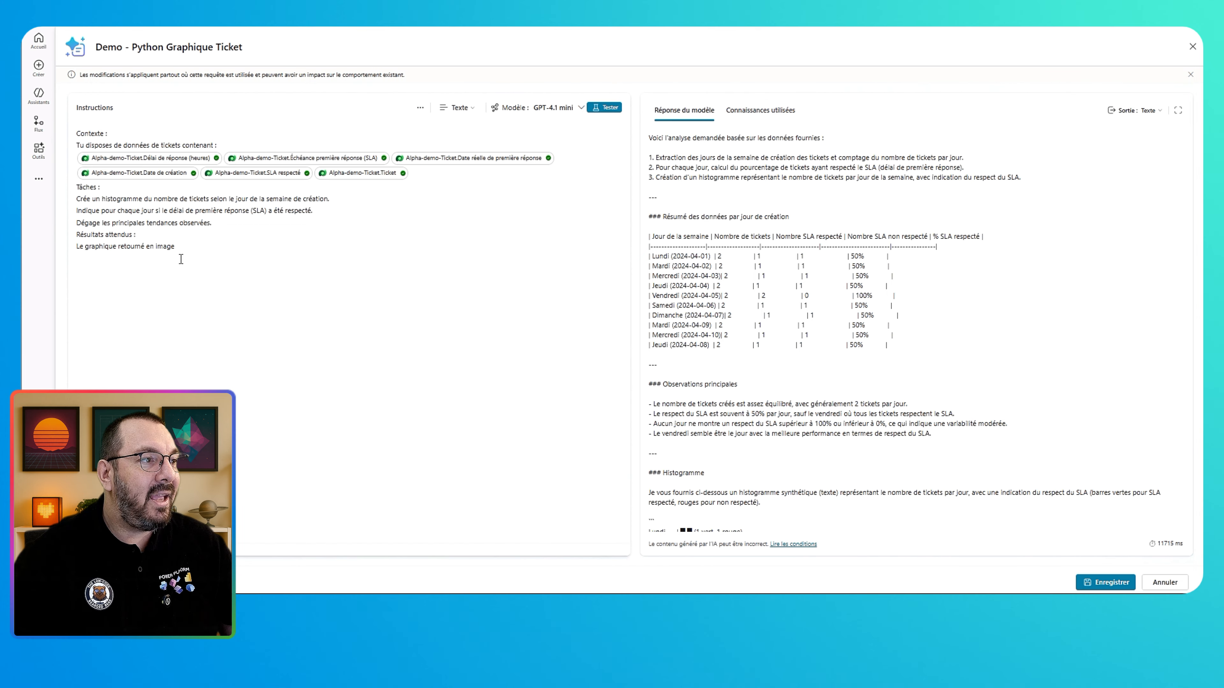
Append "encodé en base64" to the expected image result in the instructions and test the prompt again.
click(220, 243)
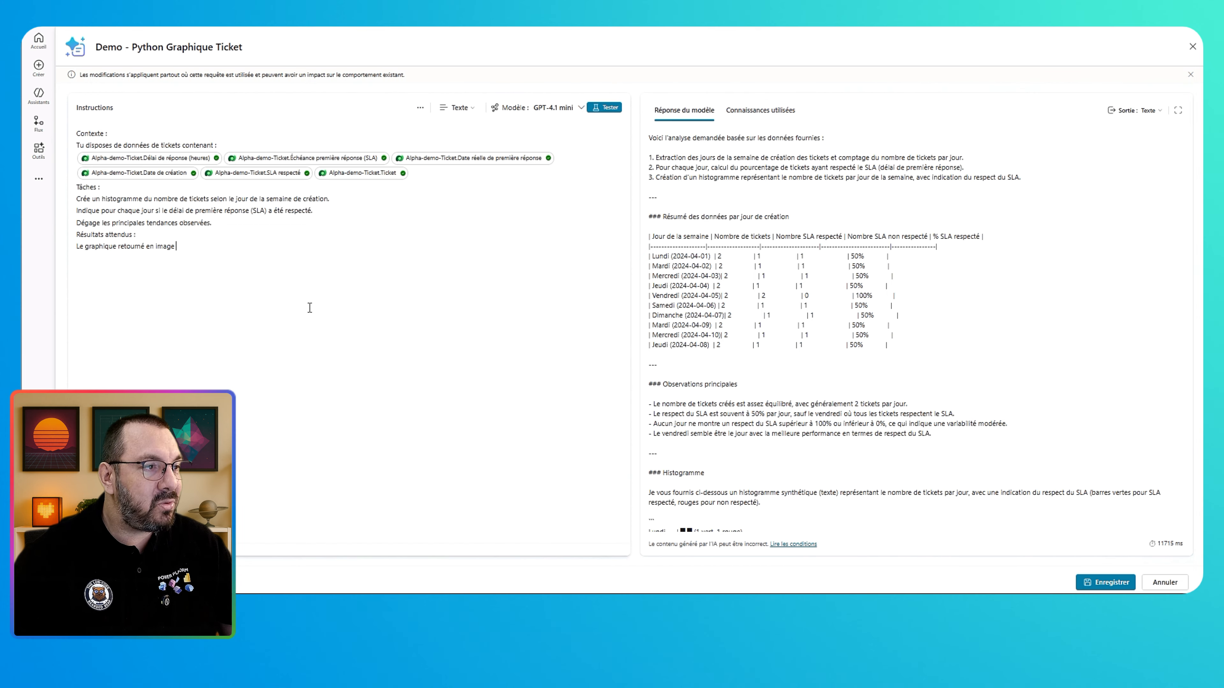
text(encodé en base64)
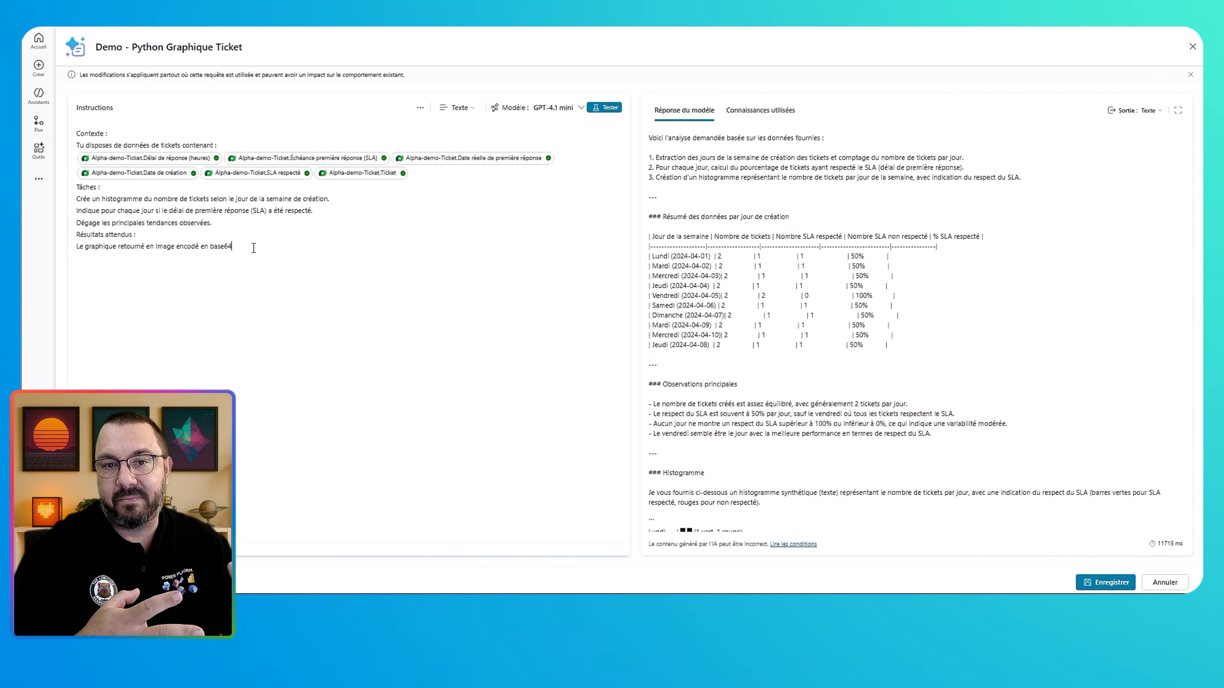
click(605, 107)
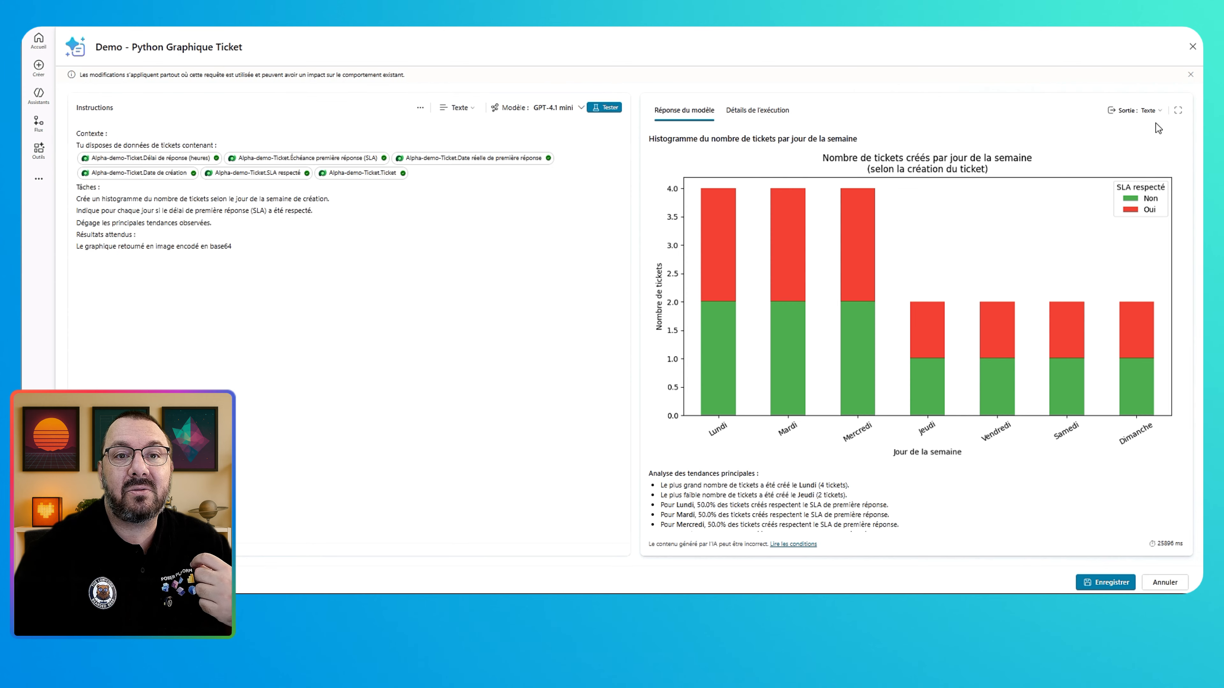
Change the prompt's output format to JSON and rerun the test.
click(1149, 110)
click(1109, 160)
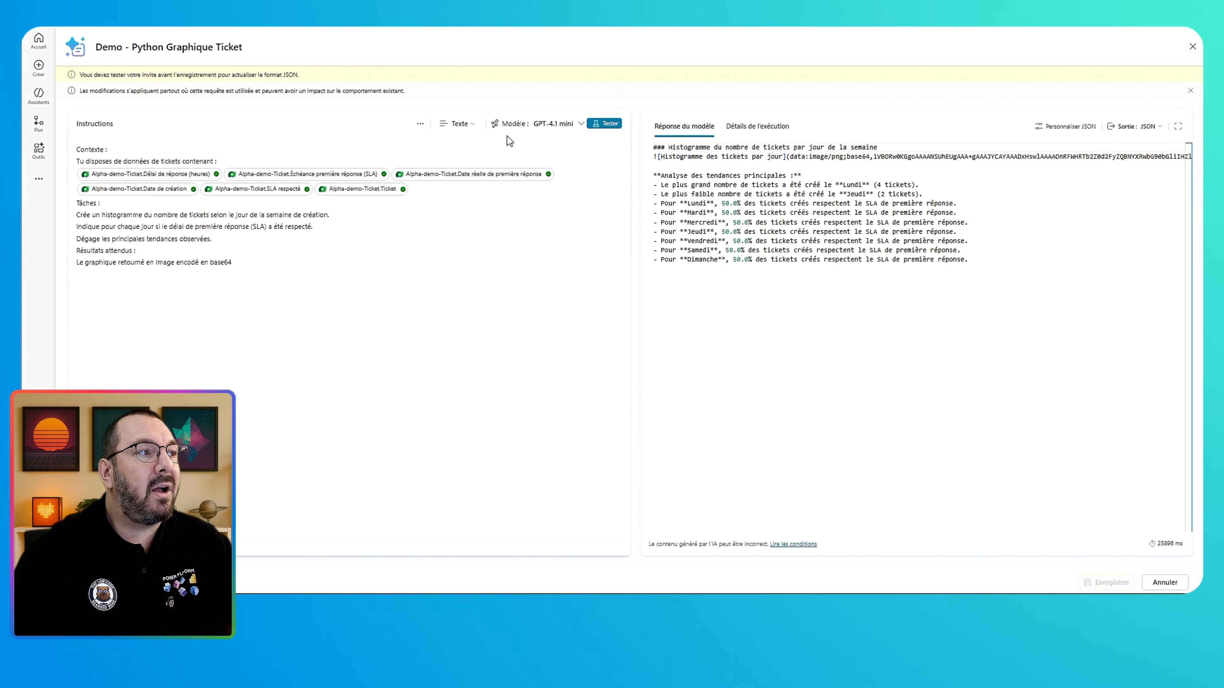
click(600, 126)
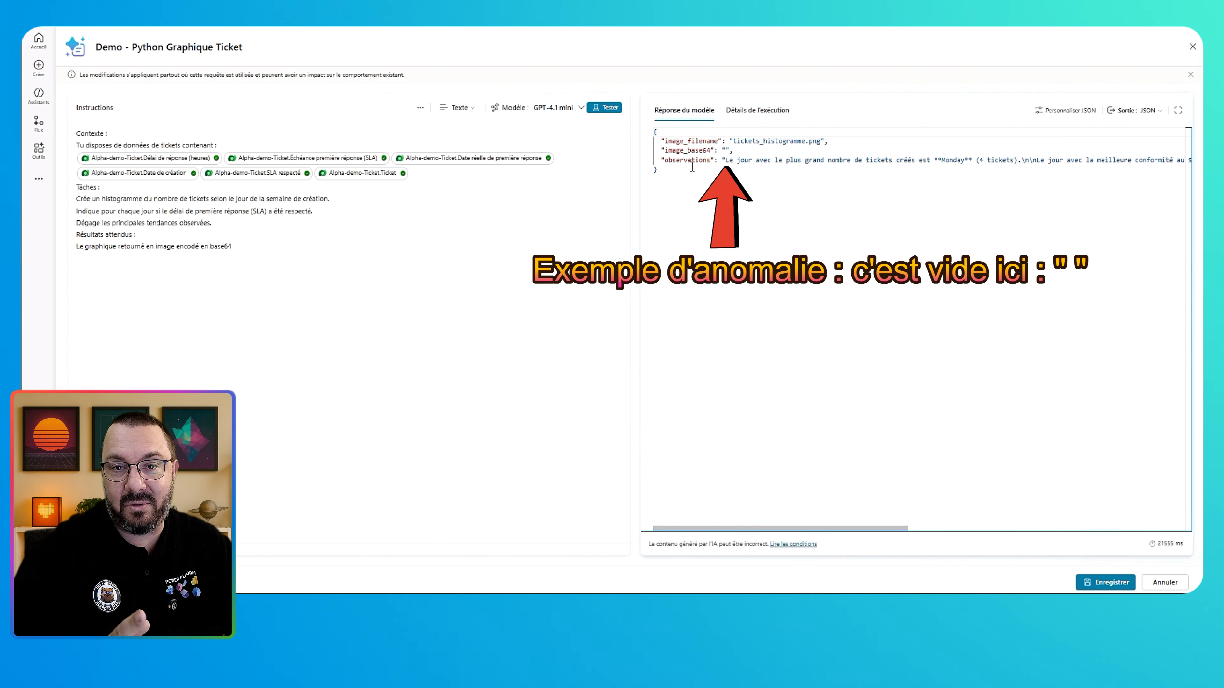
Review the prompt's temperature, record retrieval and code interpreter settings, and save the prompt.
click(420, 107)
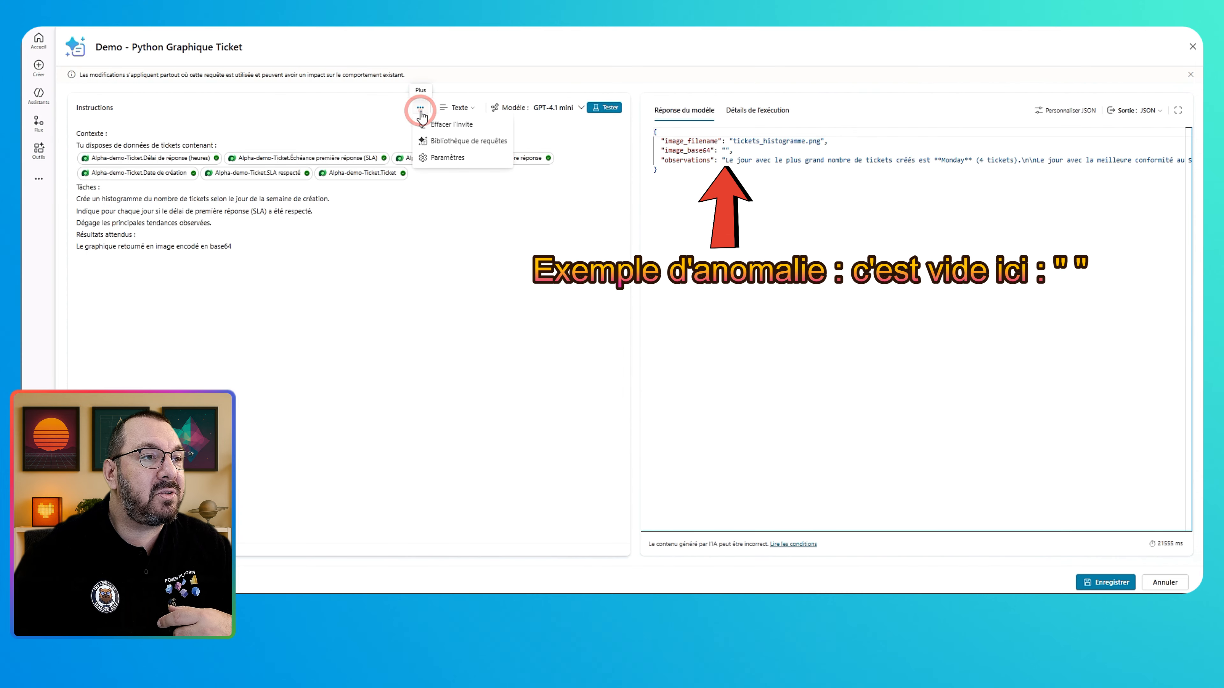
click(453, 160)
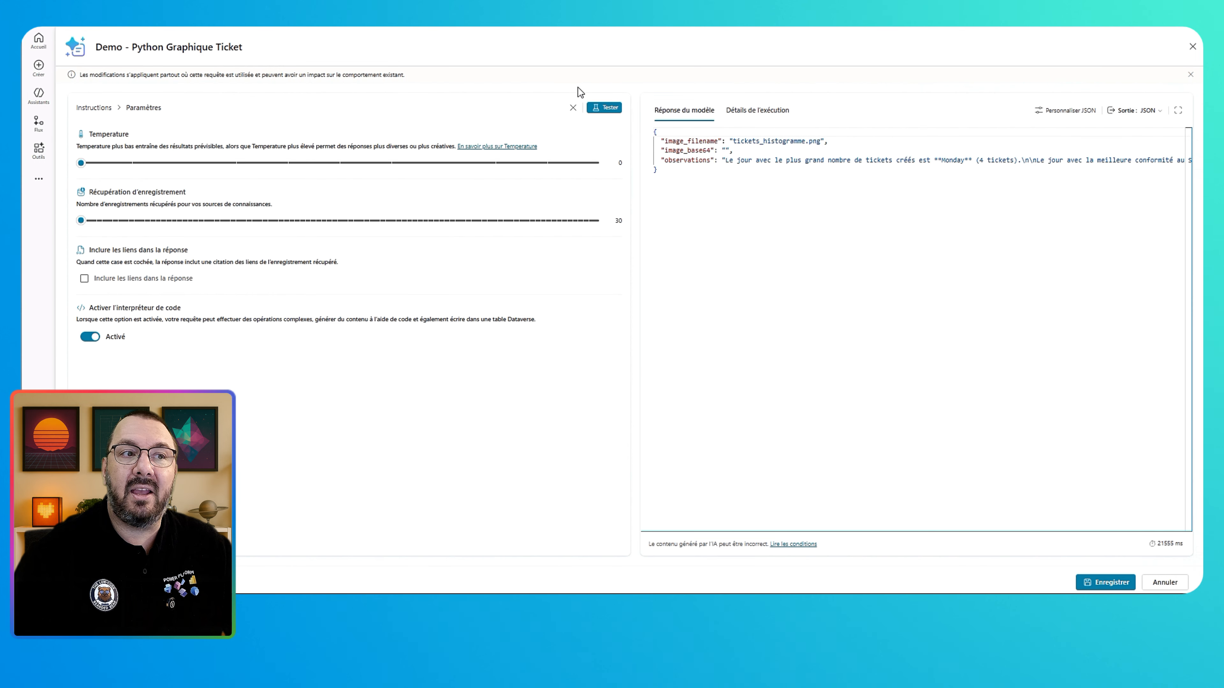
click(573, 107)
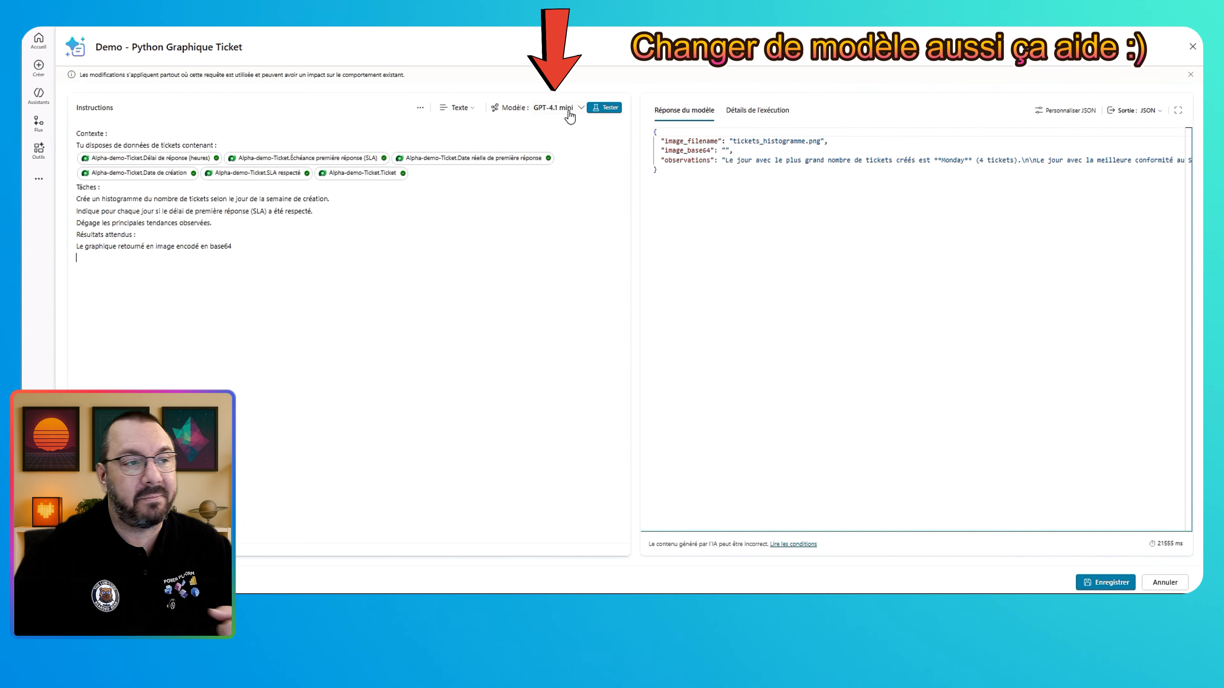
click(1106, 582)
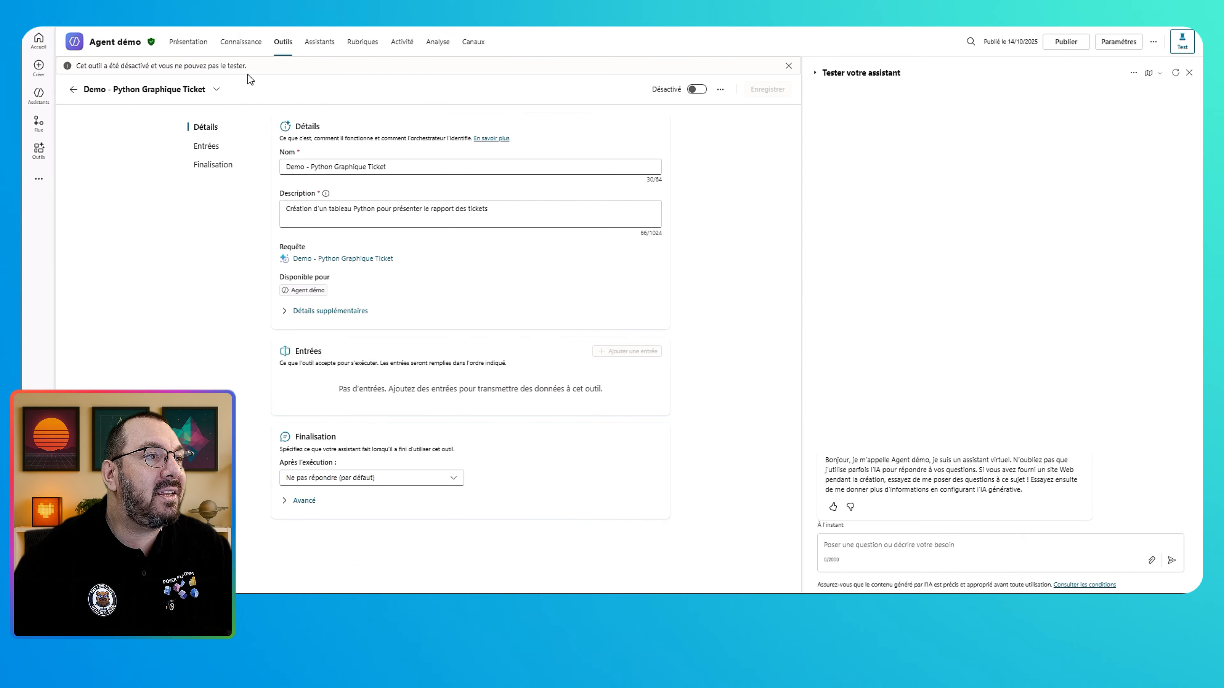
Return to the agent's tools list and leave the Demo - Python Graphique Ticket tool switched off.
click(284, 43)
click(733, 216)
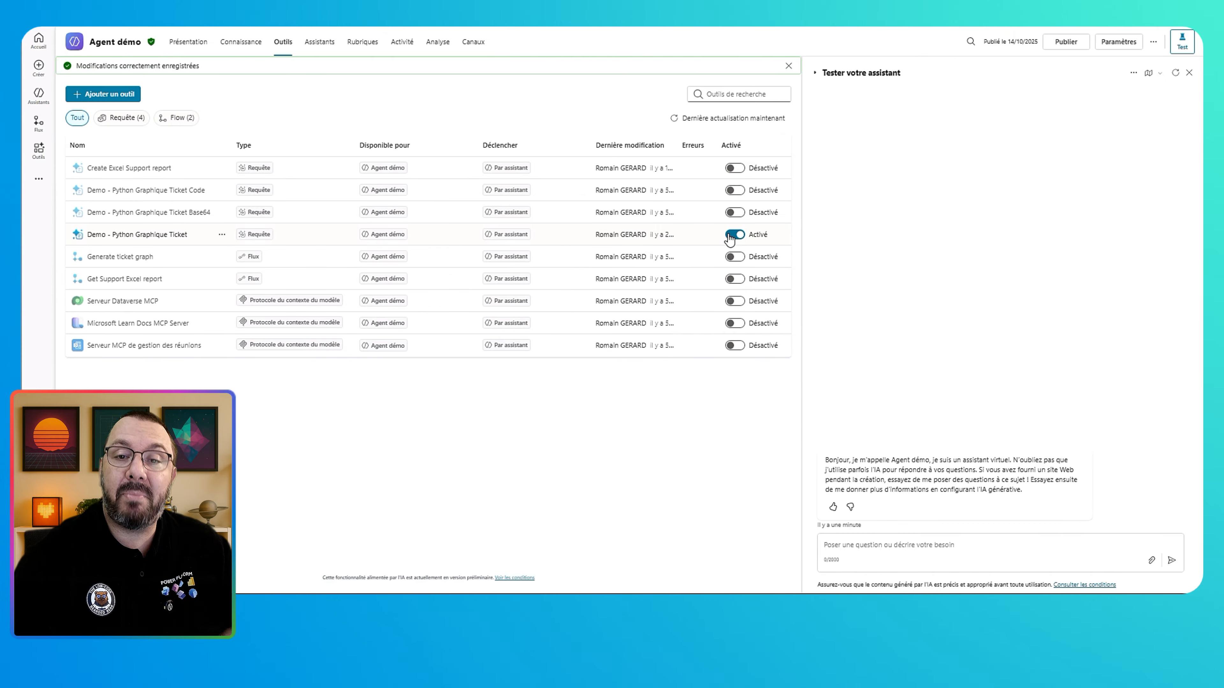
click(733, 216)
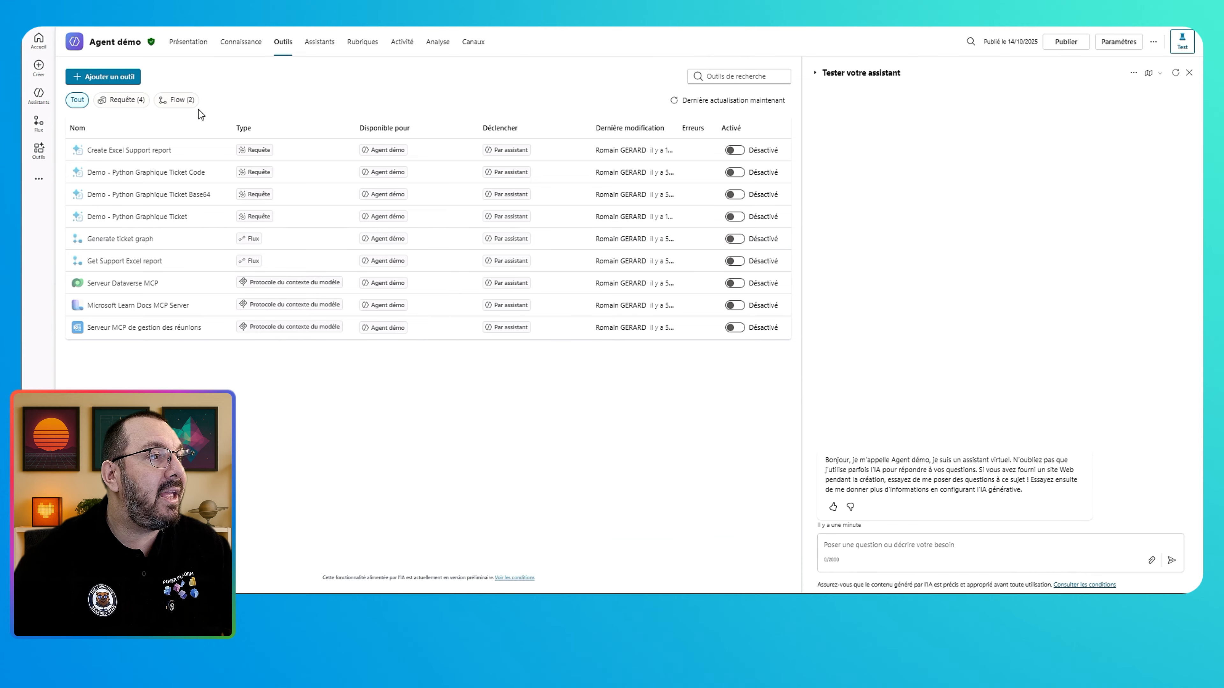
Create a new agent flow (Flux d'assistant) as a tool for the agent.
click(112, 80)
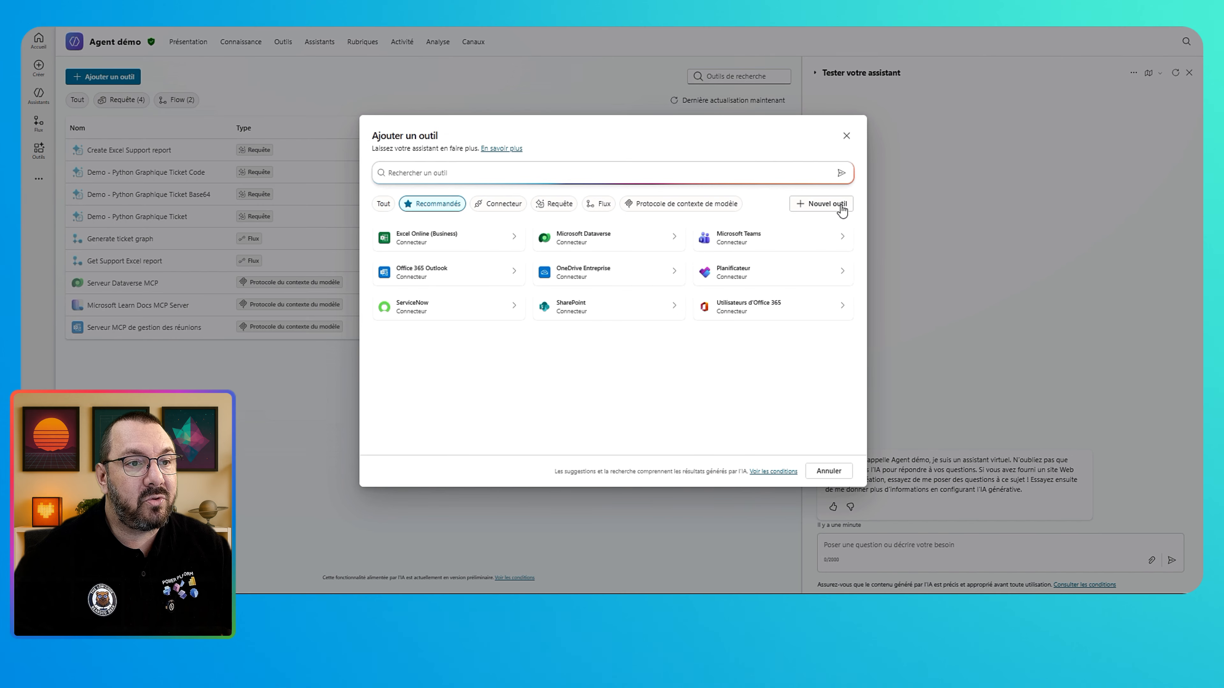
click(836, 215)
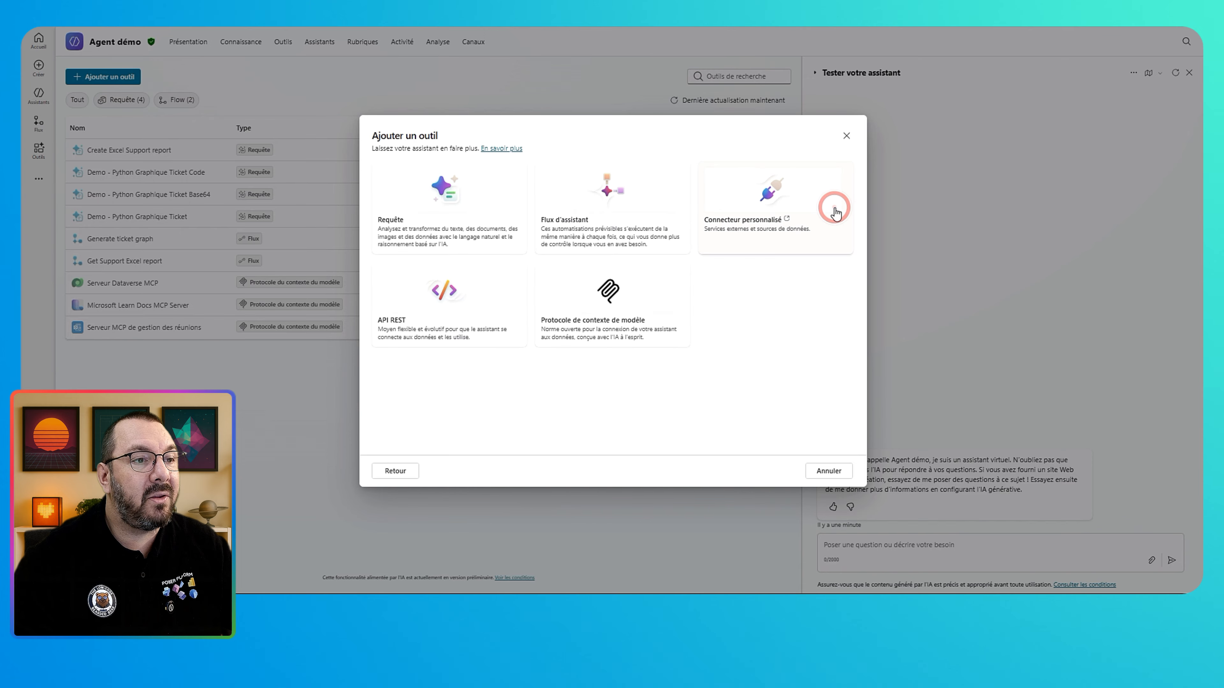
click(603, 204)
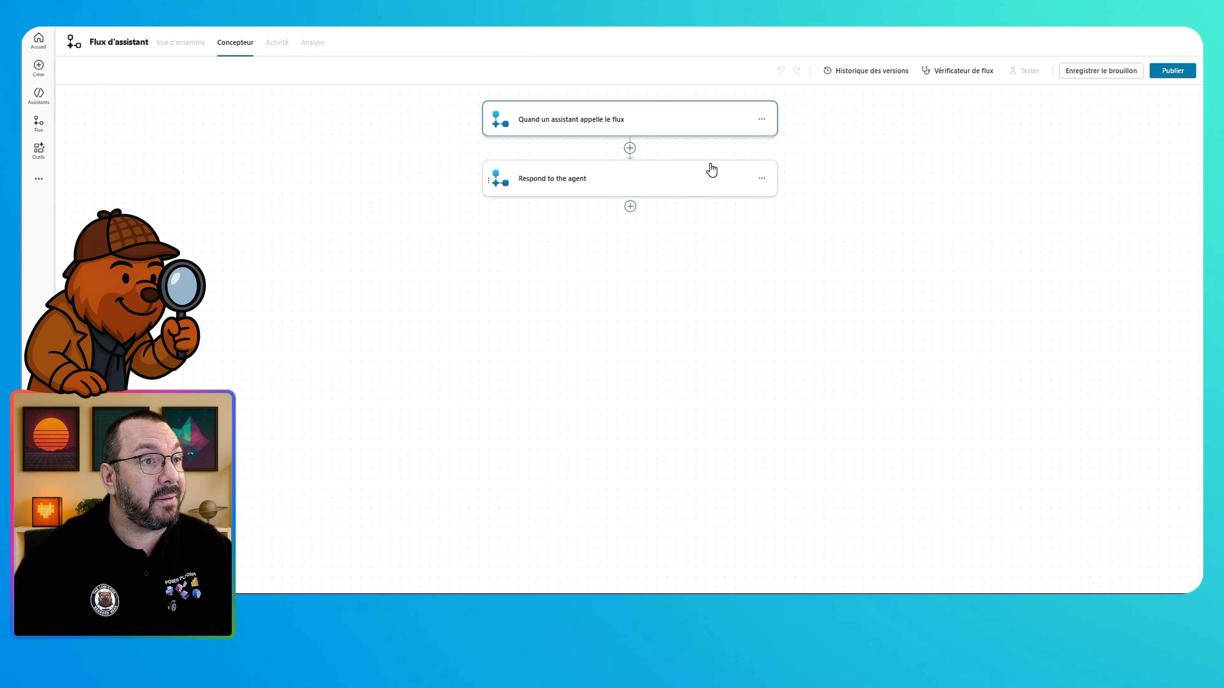
Insert an "Exécuter une requête" action between the trigger and the agent response, running the Demo - Python Graphique Ticket prompt.
click(634, 117)
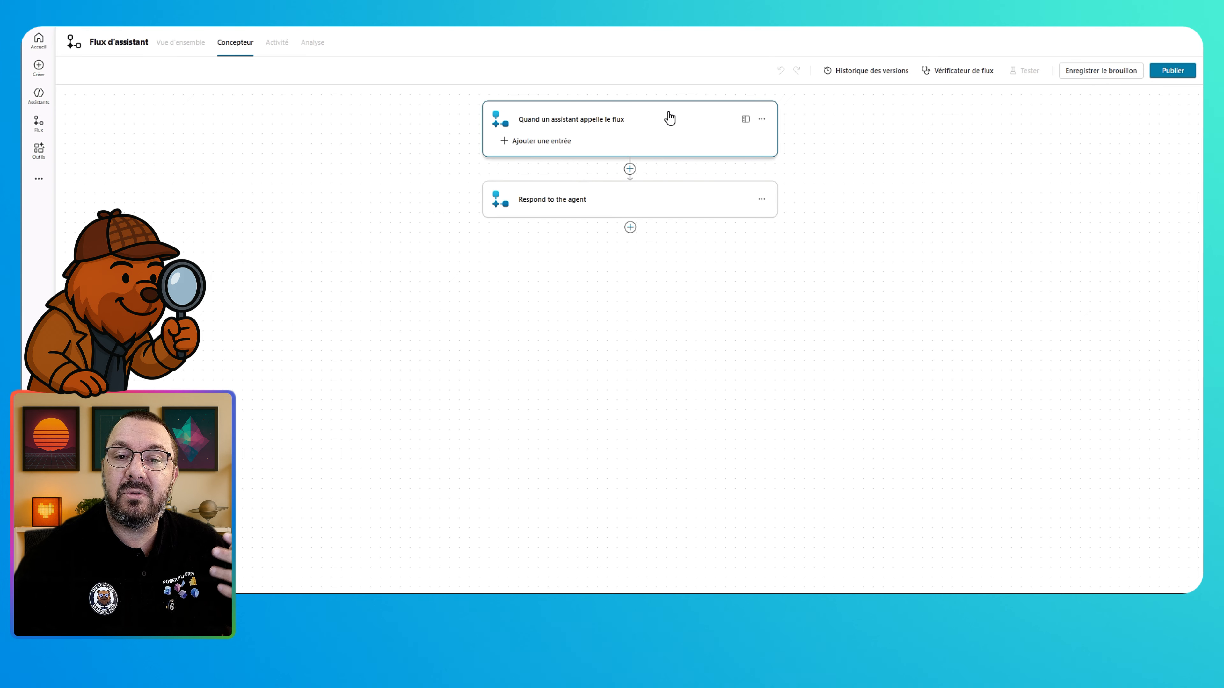
click(620, 275)
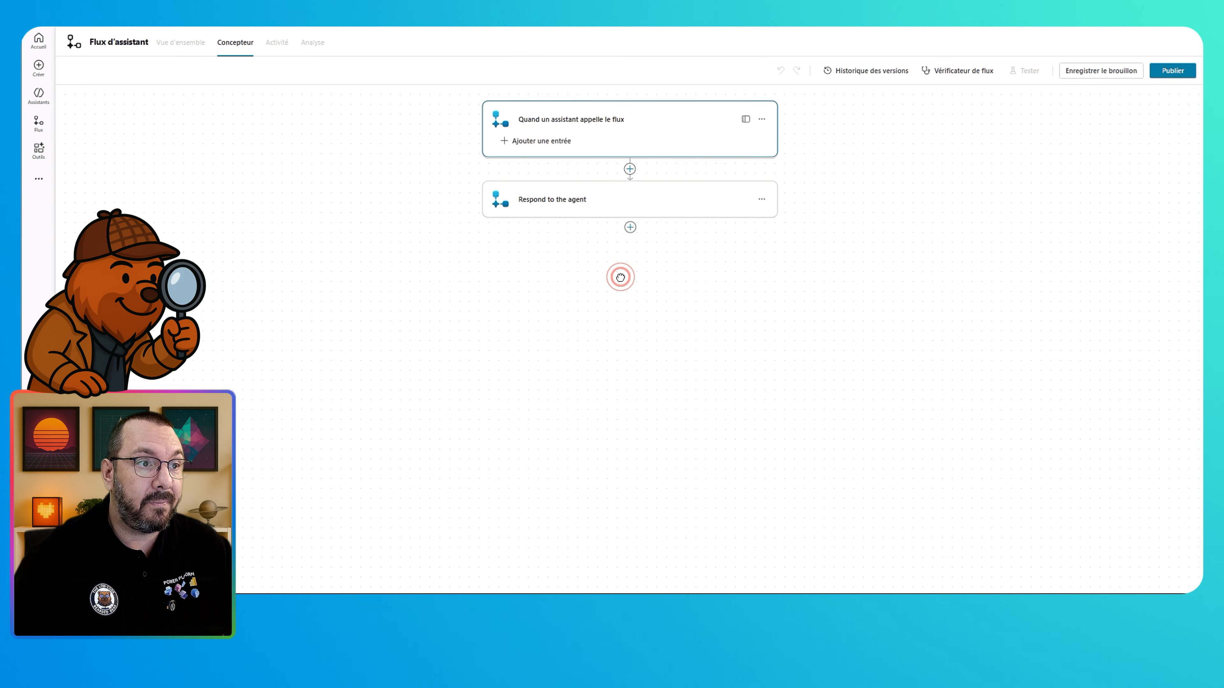
click(618, 206)
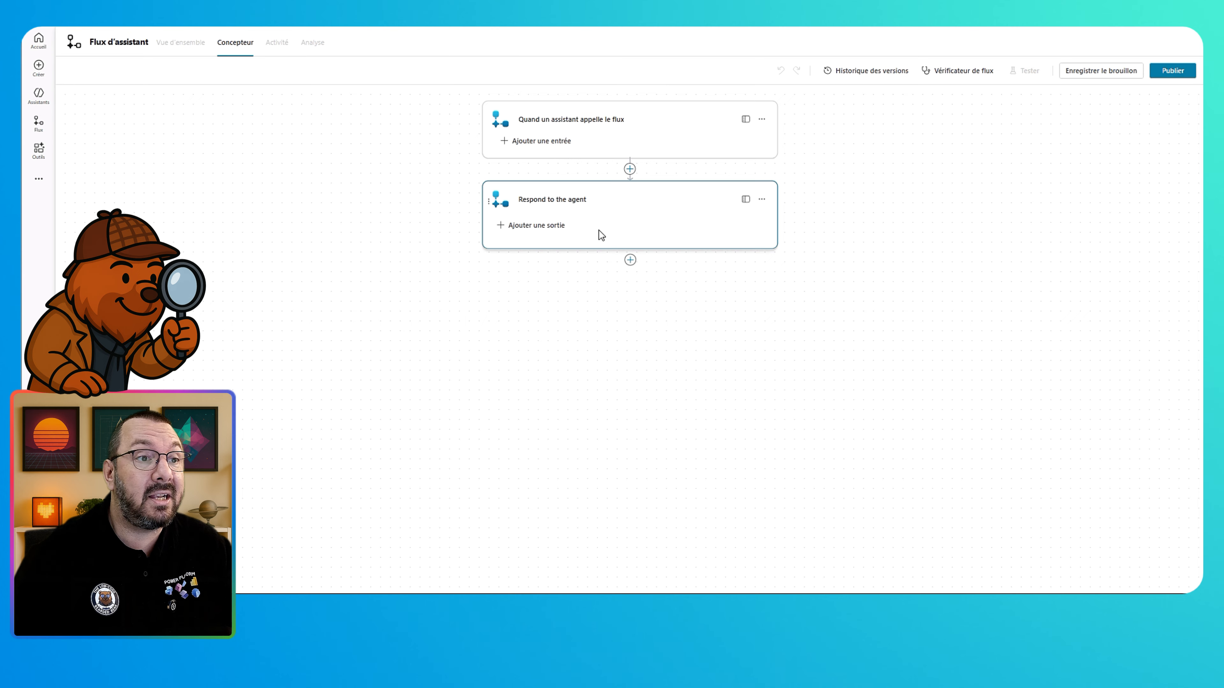
click(630, 169)
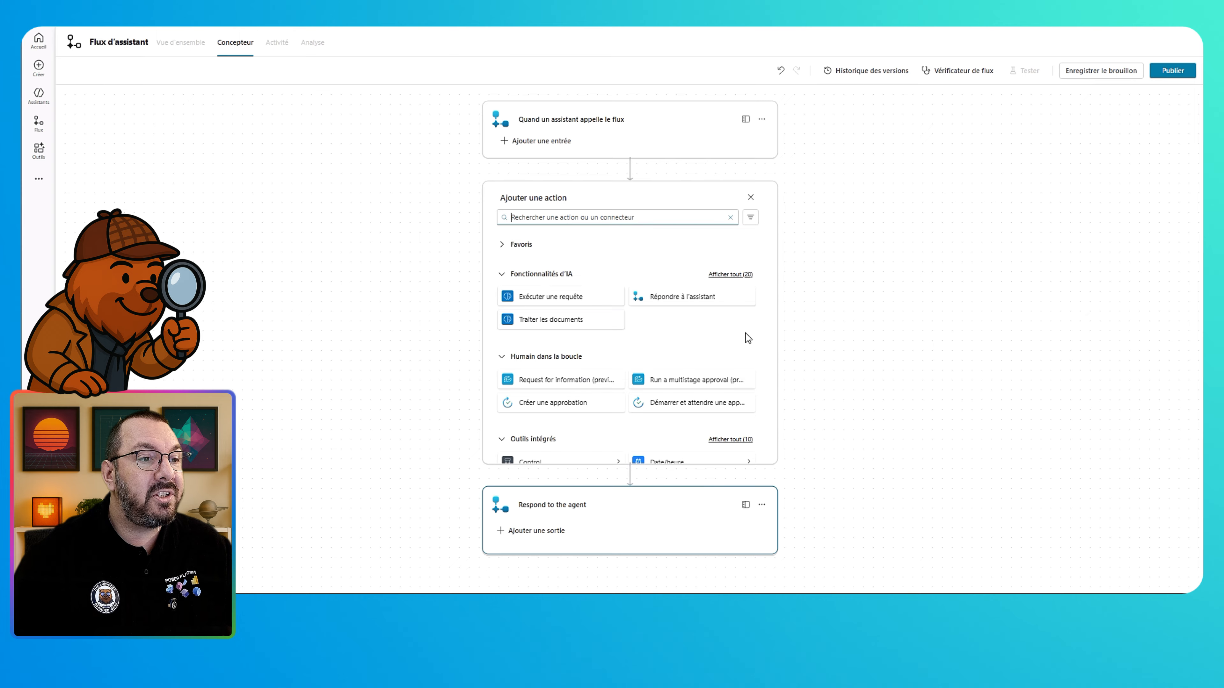
click(552, 299)
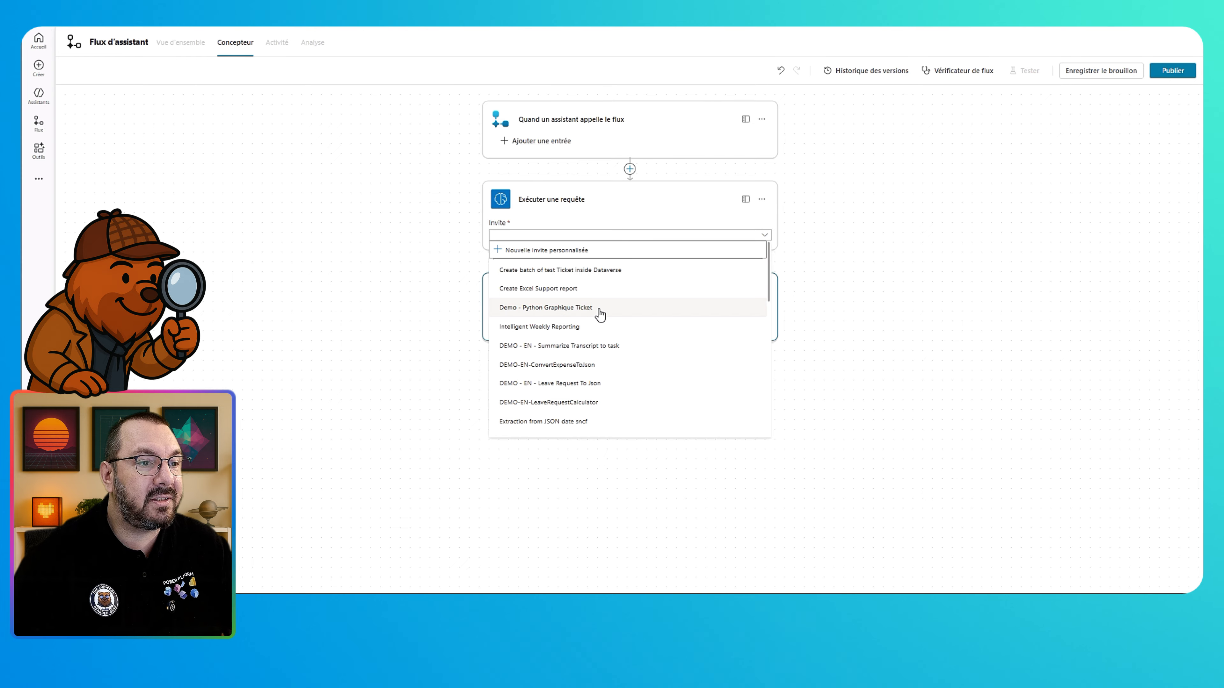
click(599, 309)
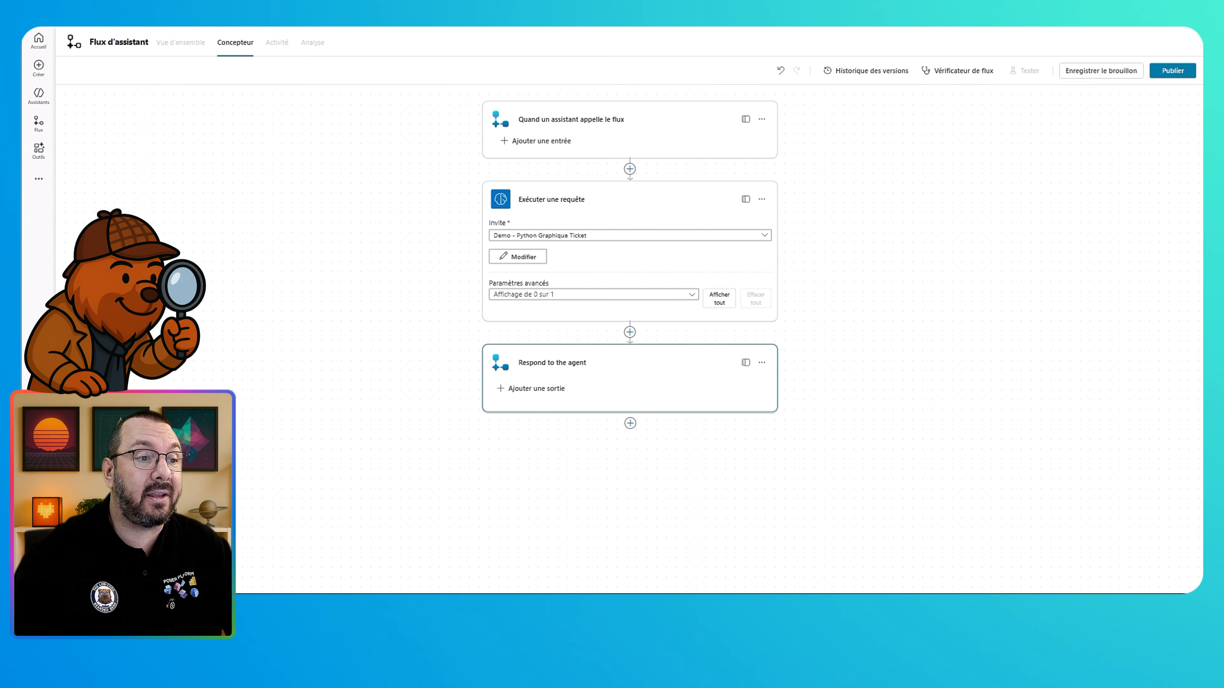
Add a text output named Summary to the agent response and map it to the prompt's summary dynamic value.
click(535, 389)
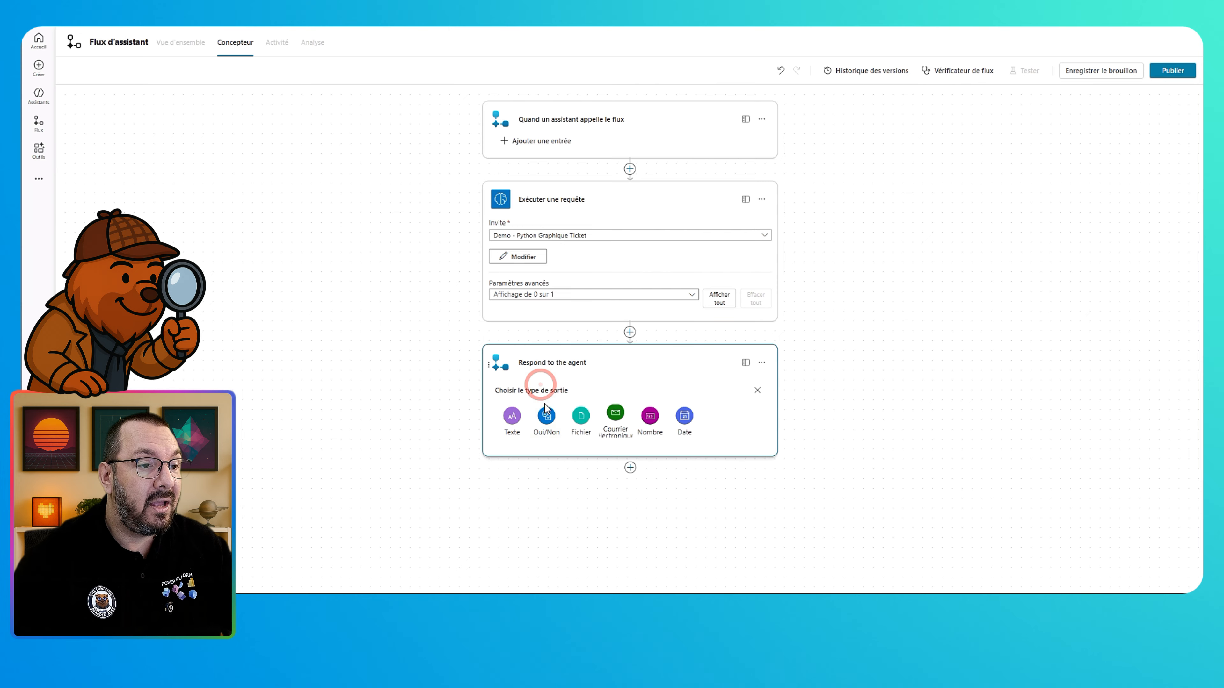
click(512, 416)
text(Summary)
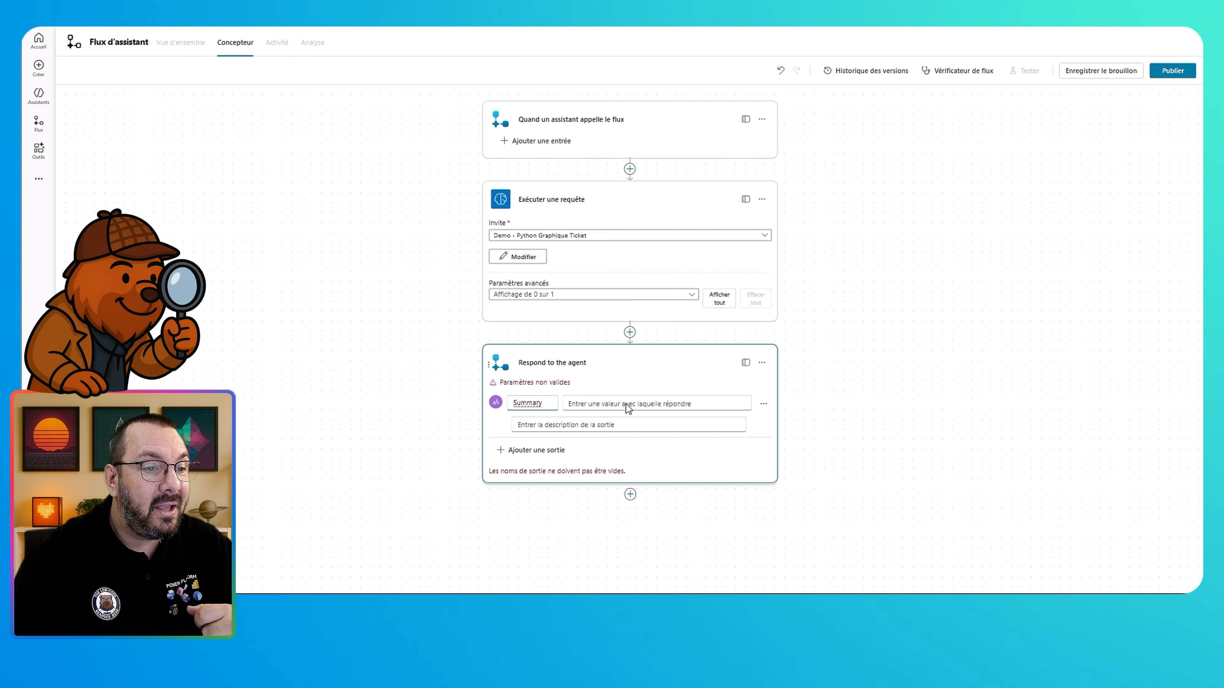
click(647, 407)
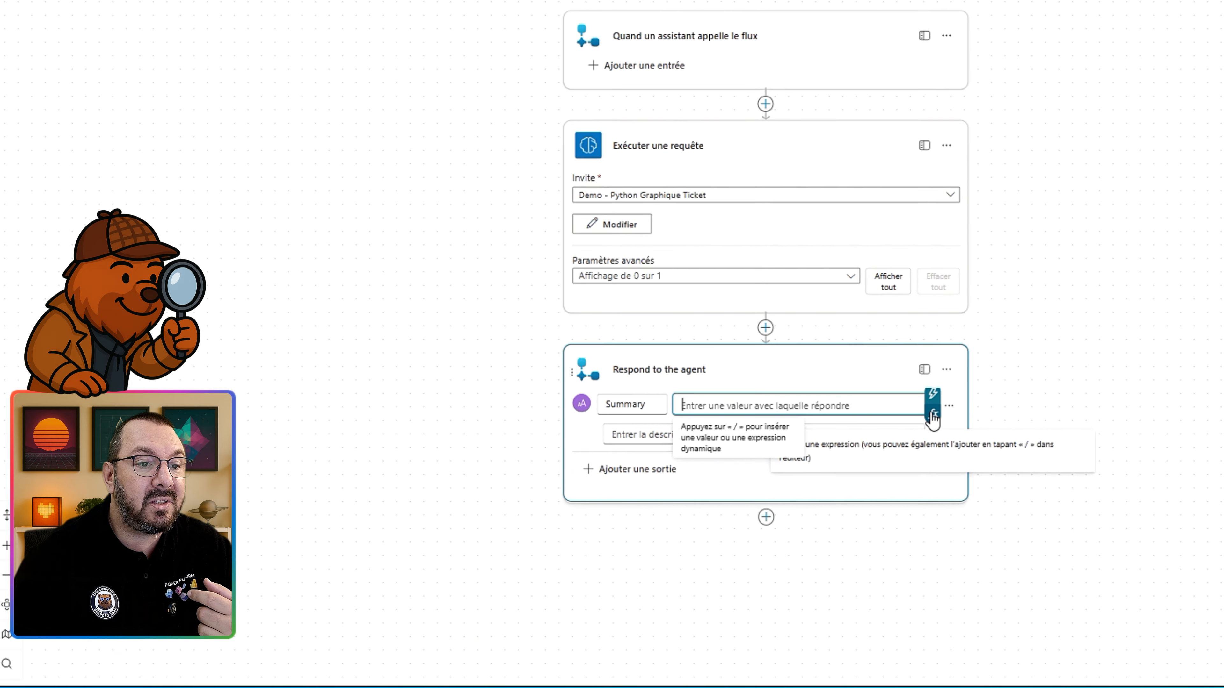
click(932, 414)
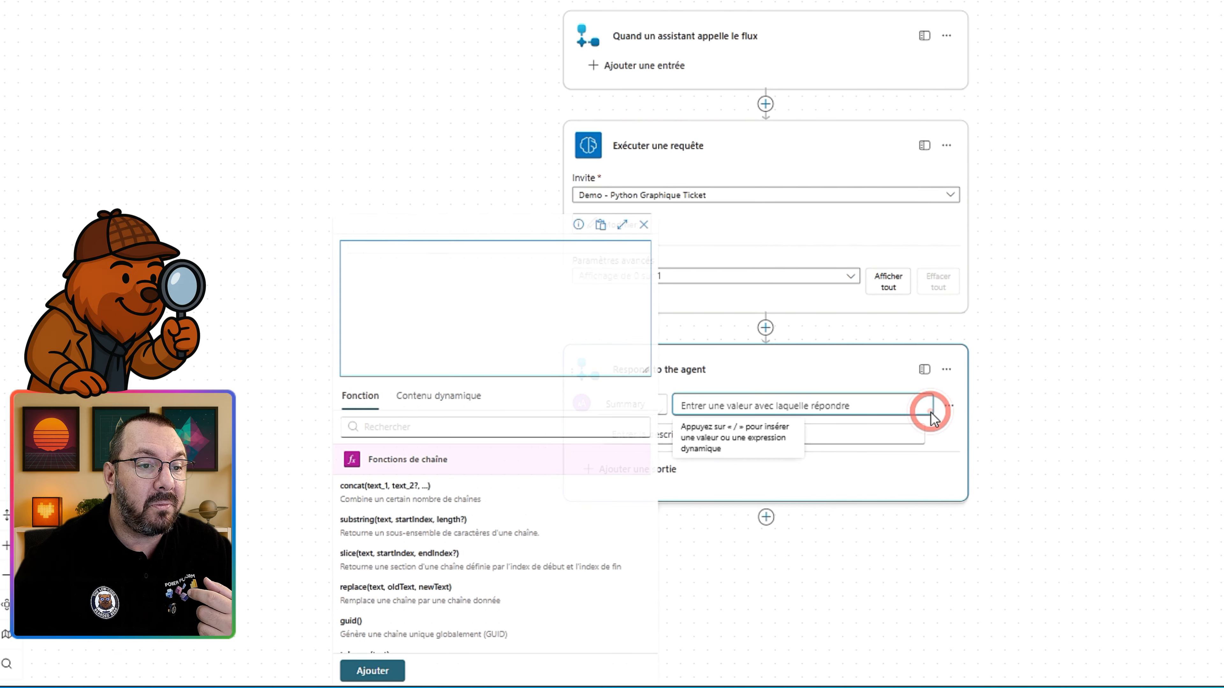
click(422, 401)
scroll(511, 519, down, 2)
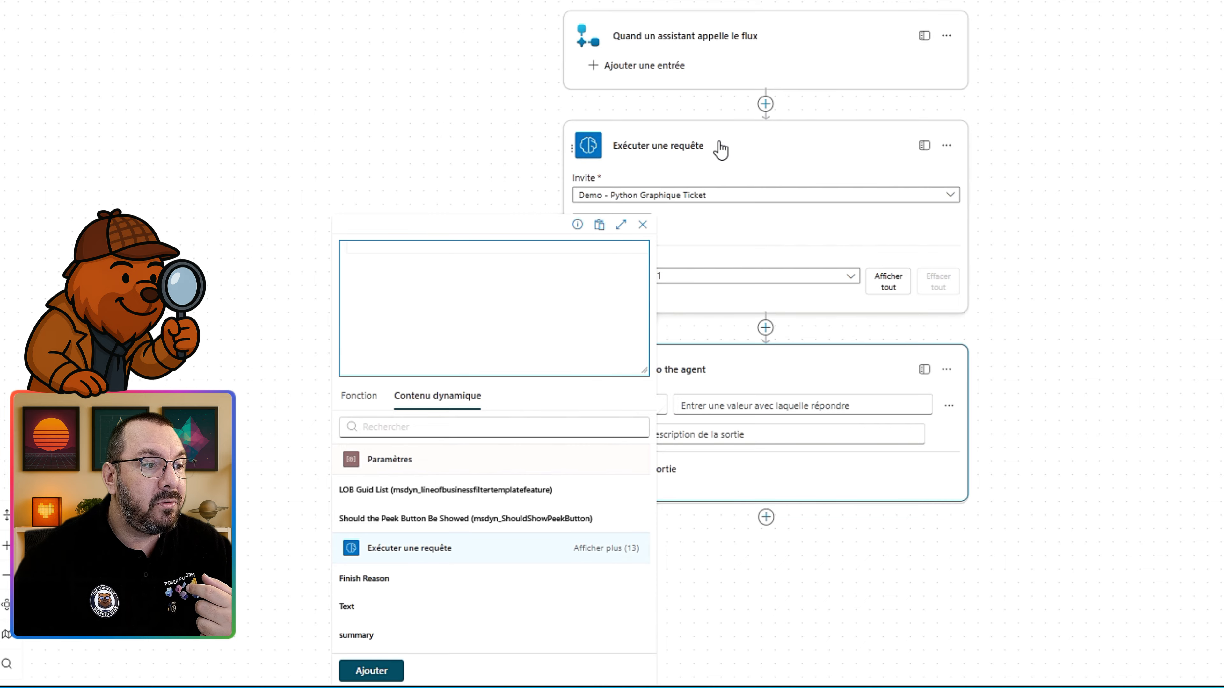
click(374, 636)
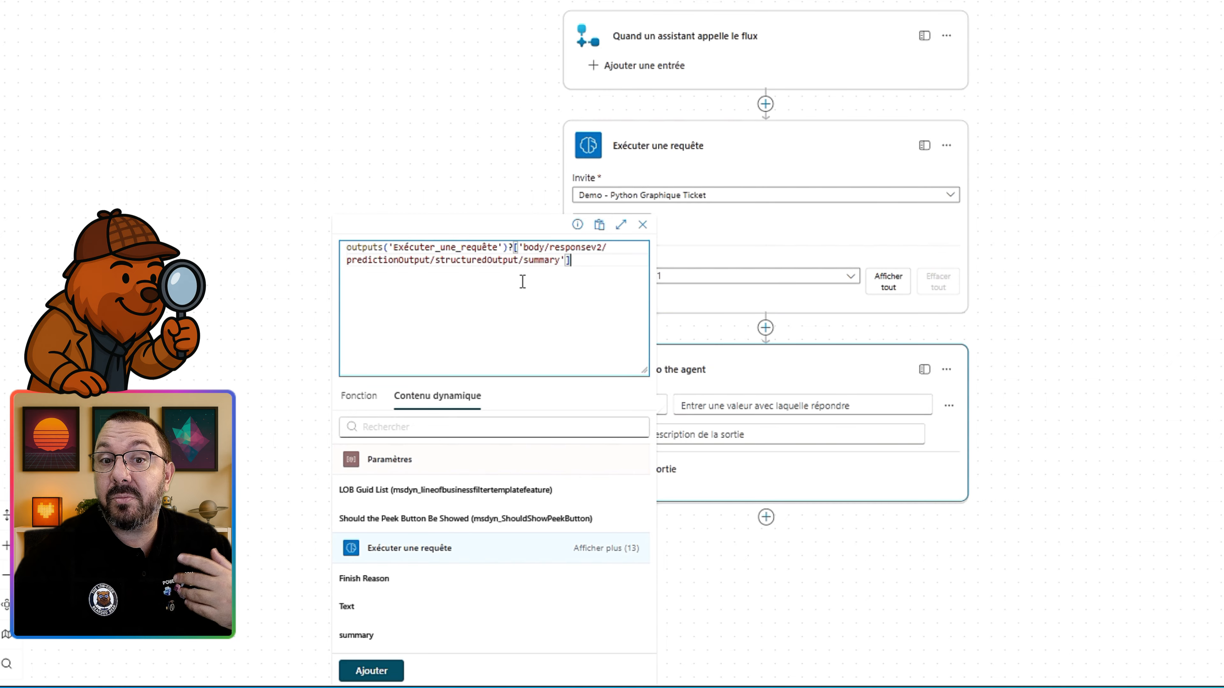
click(372, 668)
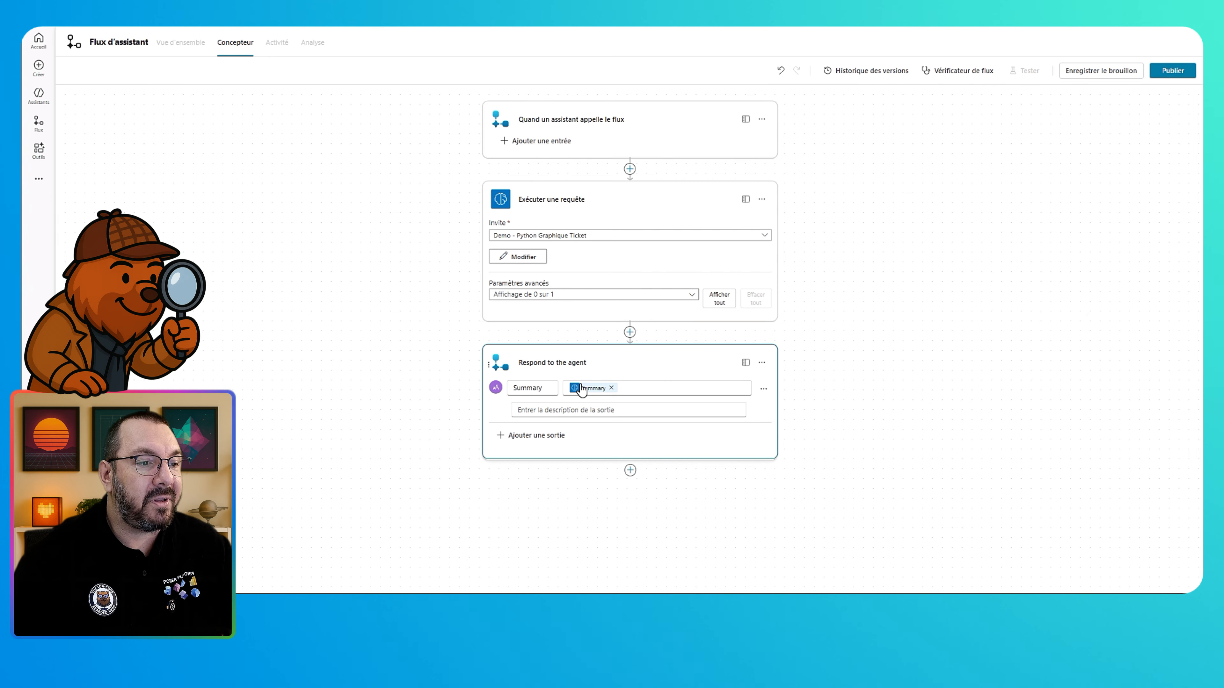
Add a second text output named GraphBase64 to the "Respond to the agent" action.
click(536, 435)
click(522, 470)
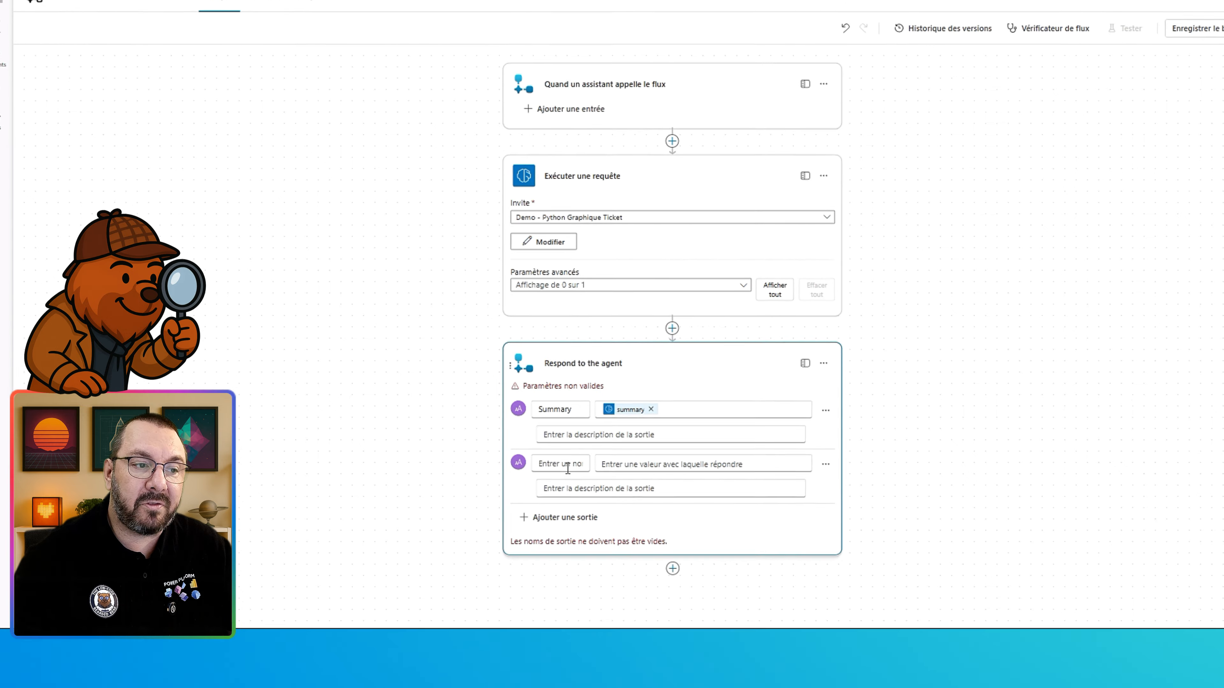
click(568, 468)
text(GraphBase64)
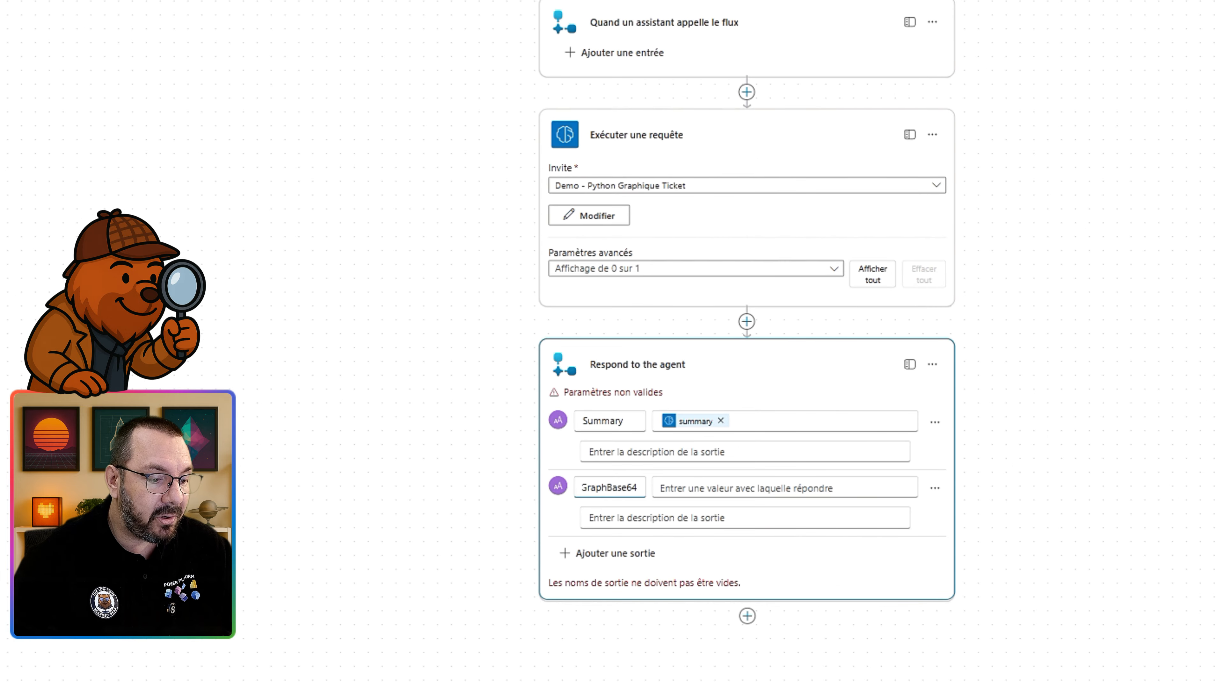
key(Tab)
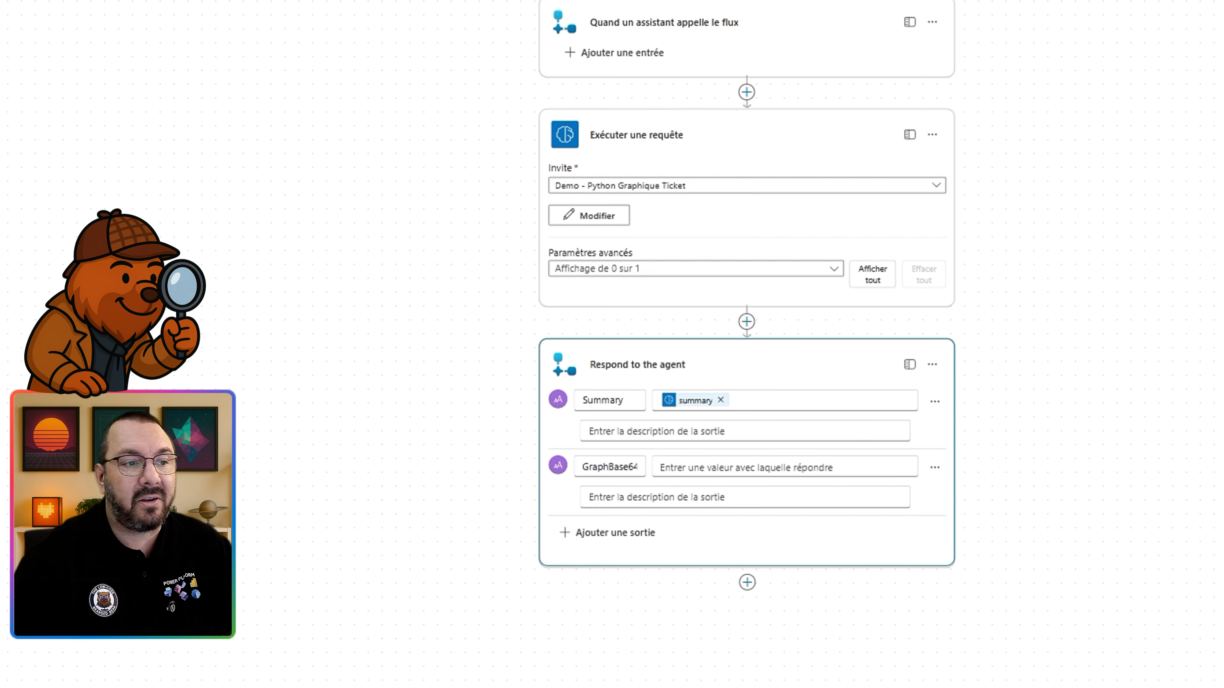
Set GraphBase64's value to the expression first(outputs('Exécuter_une_requête')?['body/responsev2/predictionOutput/files'])?['base64_content'].
click(692, 467)
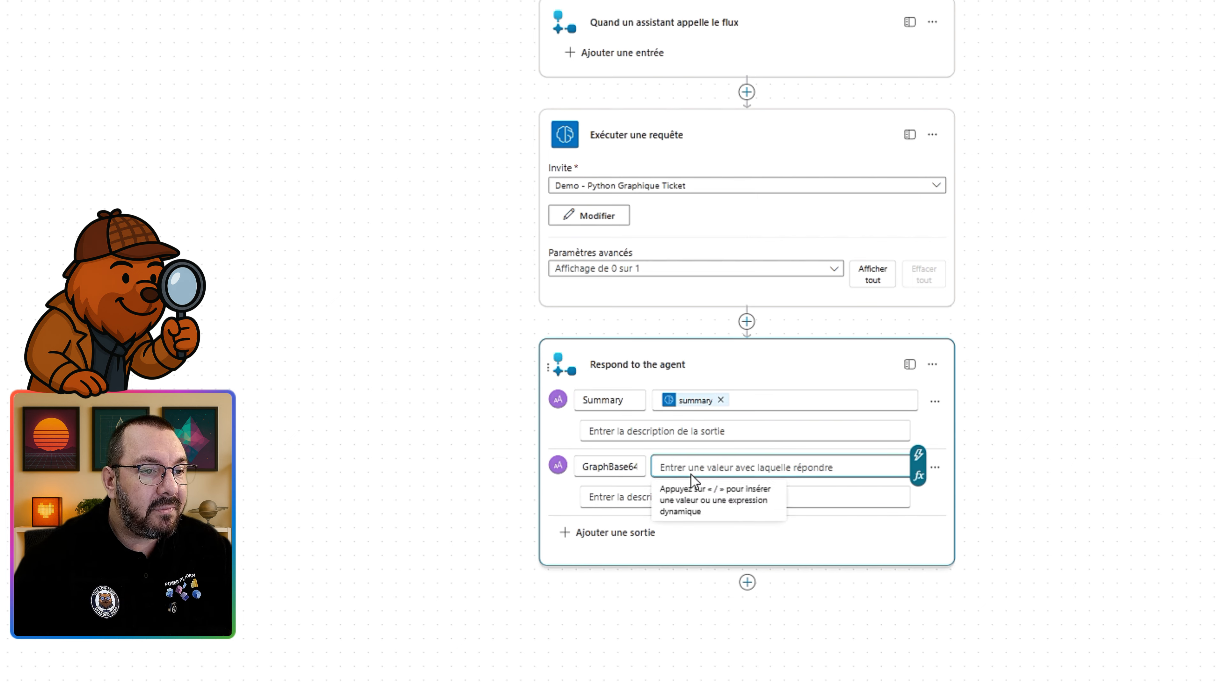
click(918, 476)
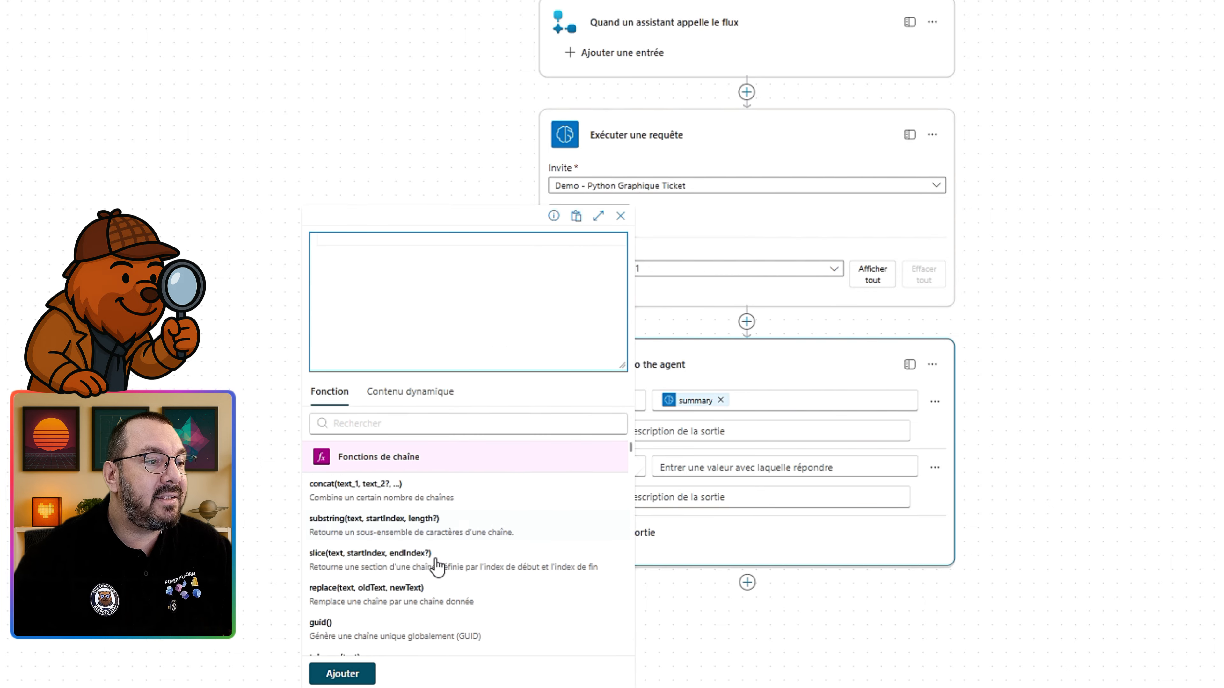
click(413, 392)
scroll(405, 531, down, 3)
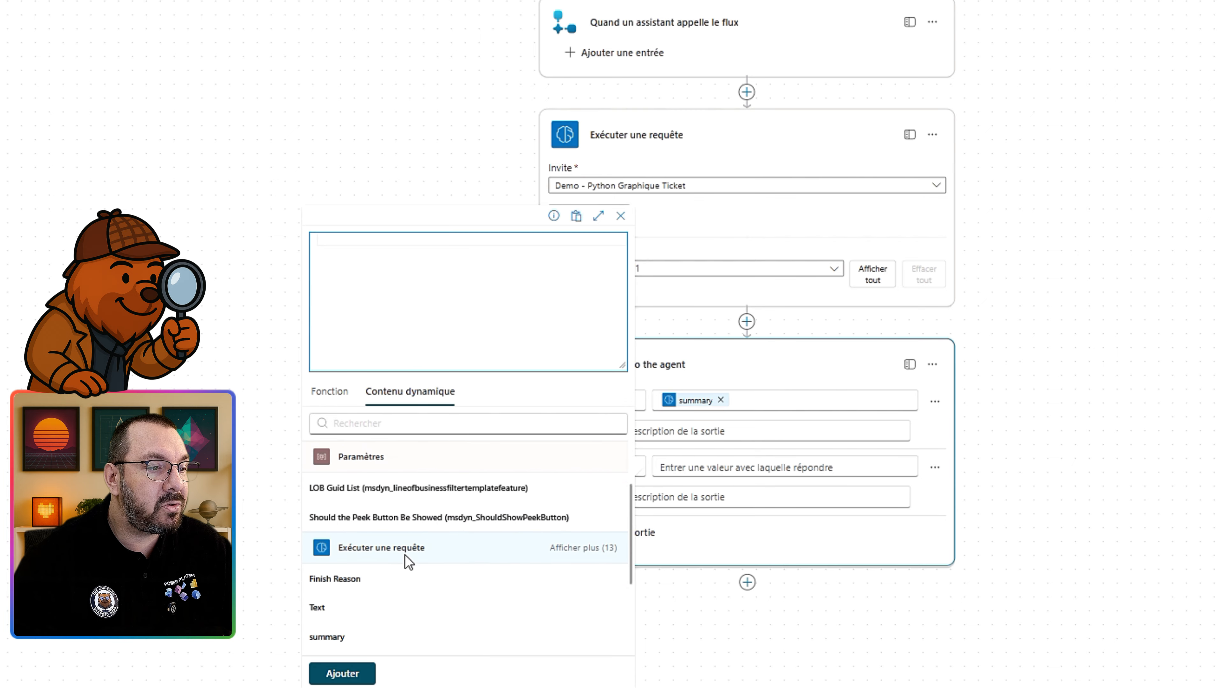
scroll(407, 564, down, 2)
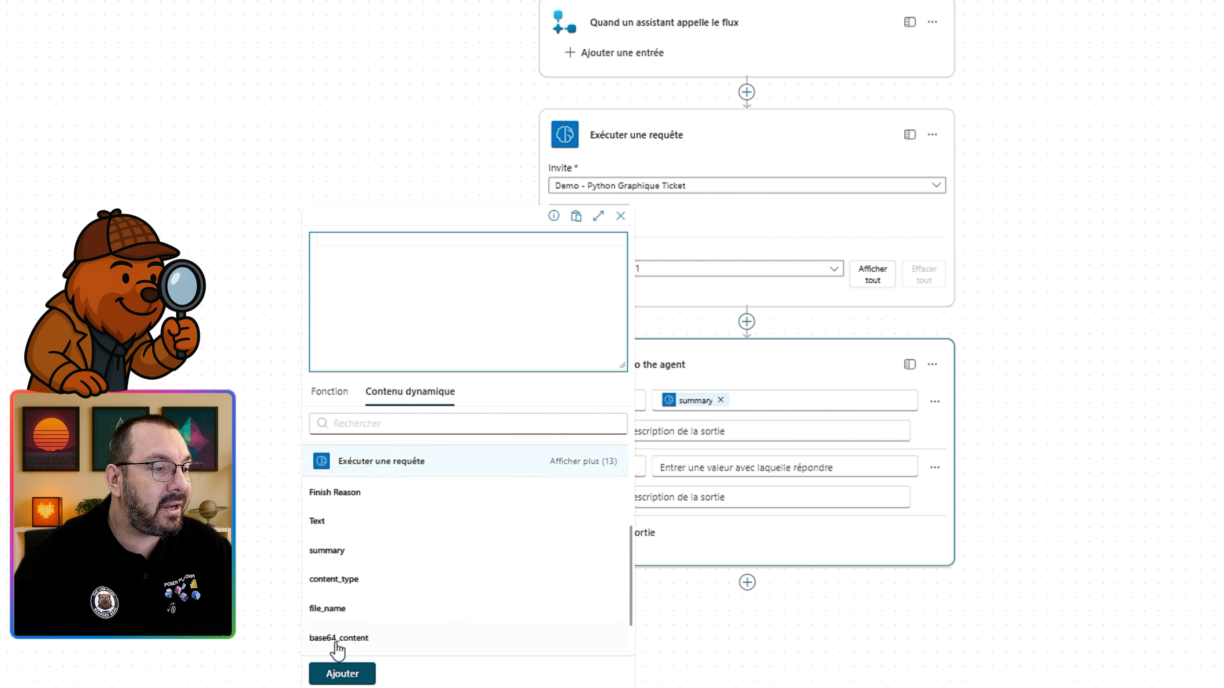
click(378, 257)
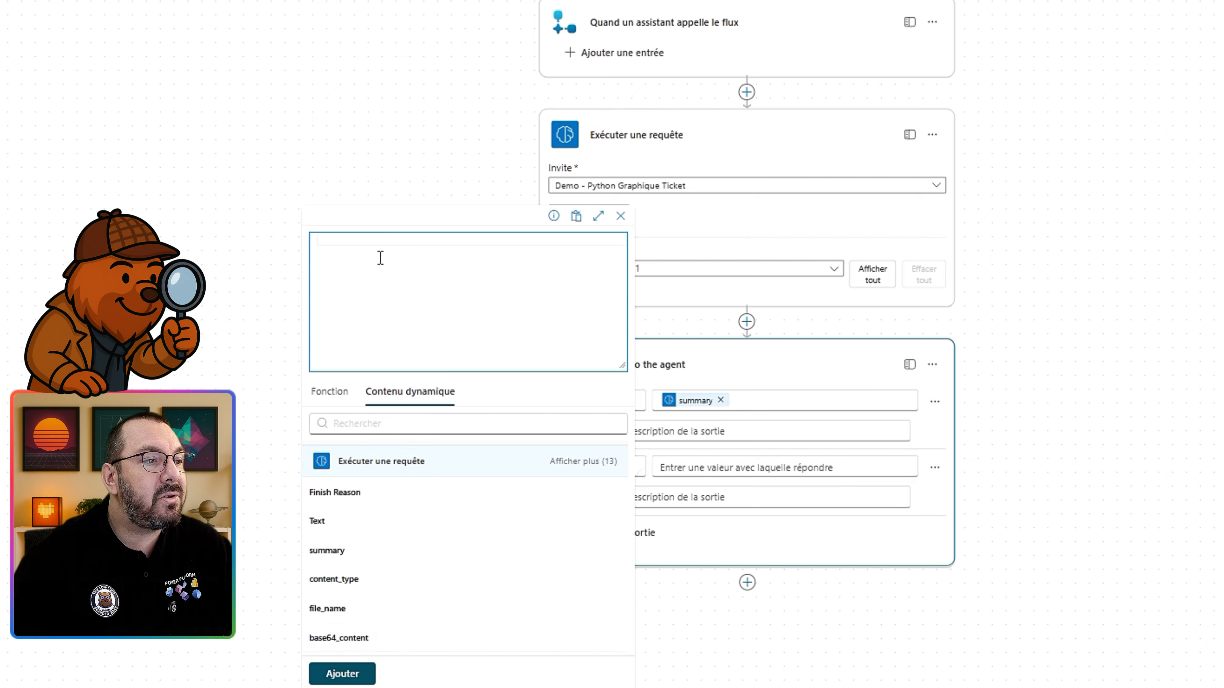
text(first(outputs('Exécuter_une_requête')?['body/responsev2/predictionOutput/files'])?['base64_content'])
click(322, 241)
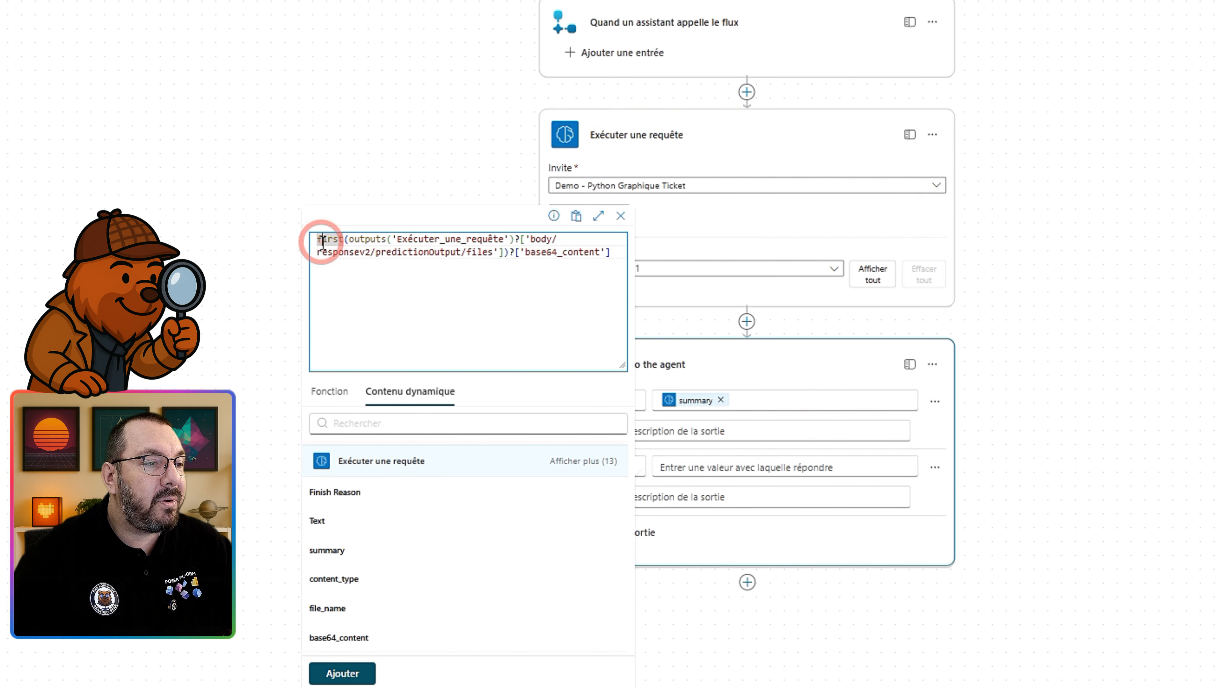
click(382, 240)
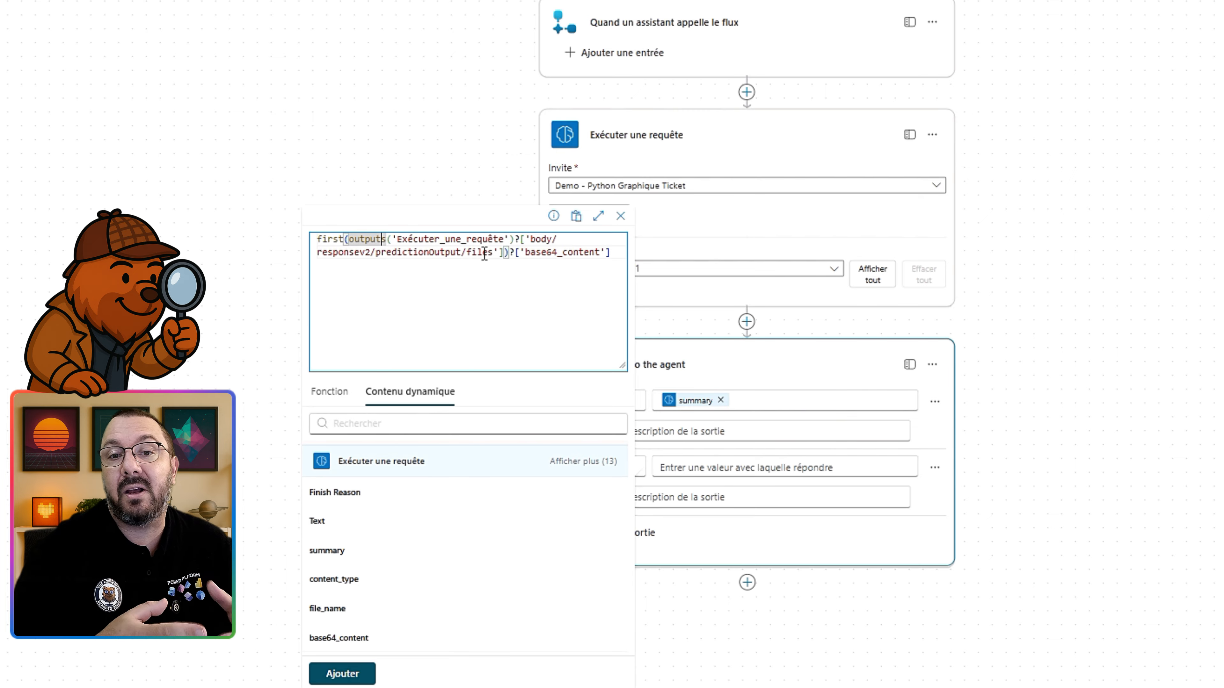
click(341, 673)
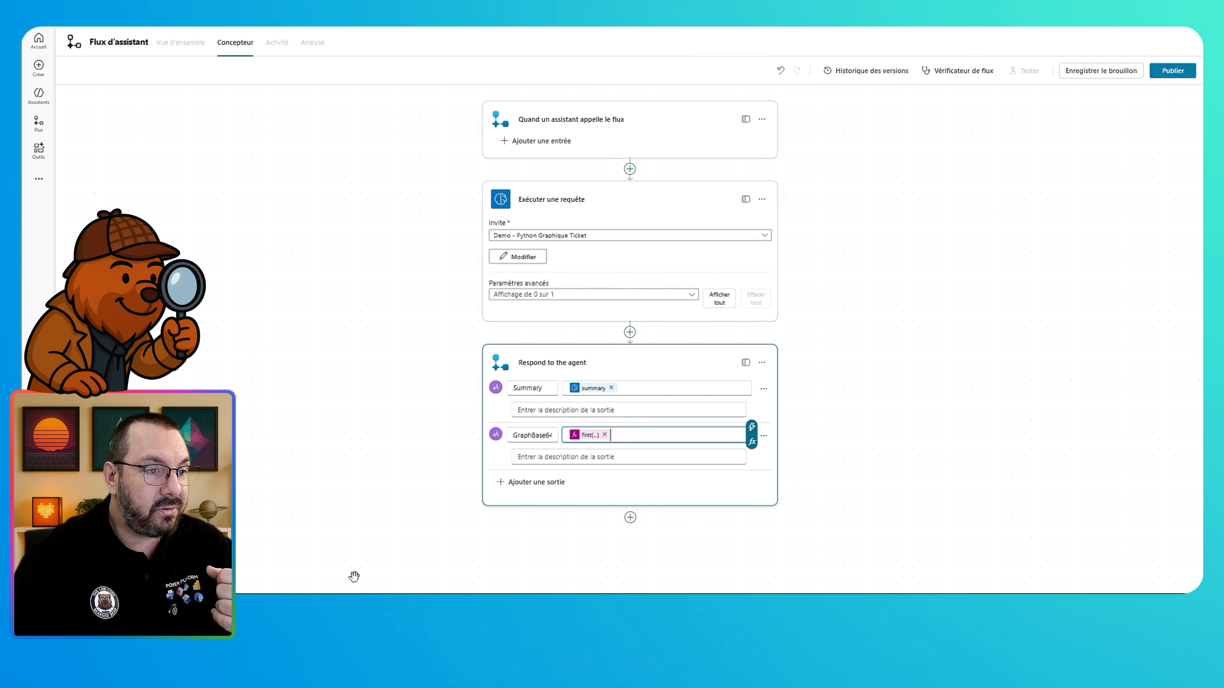
Publish the agent flow, stay in its designer, and run a manual test of it.
click(1171, 73)
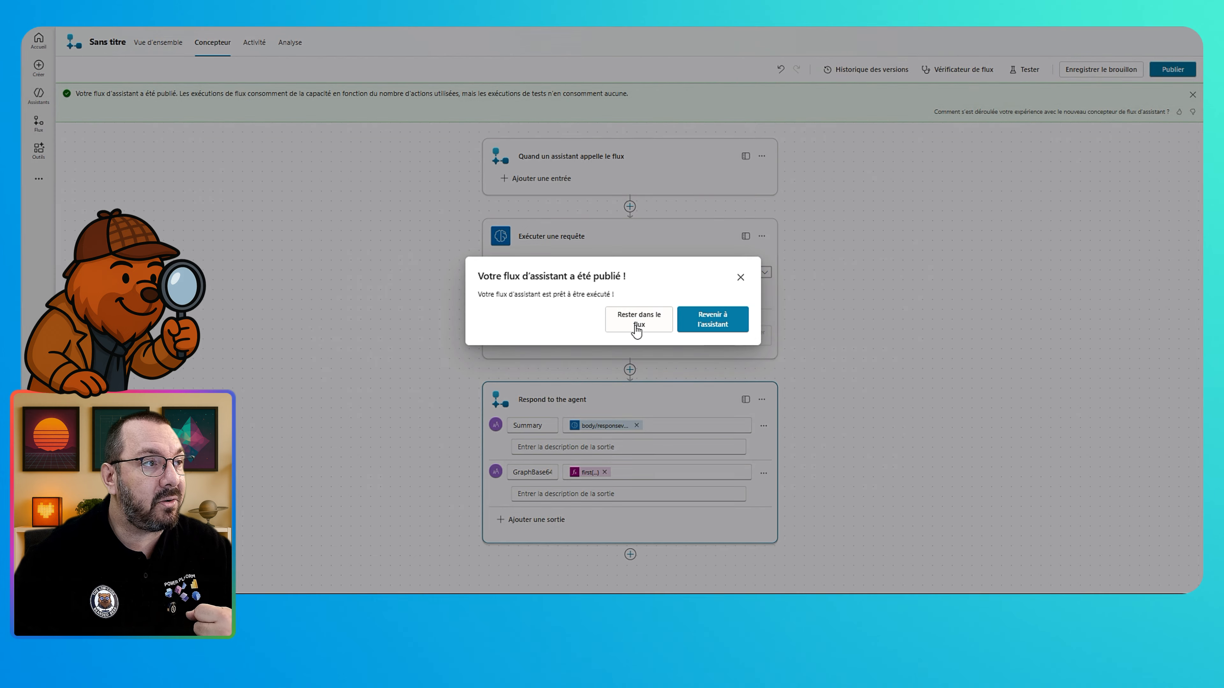
click(637, 332)
click(1024, 73)
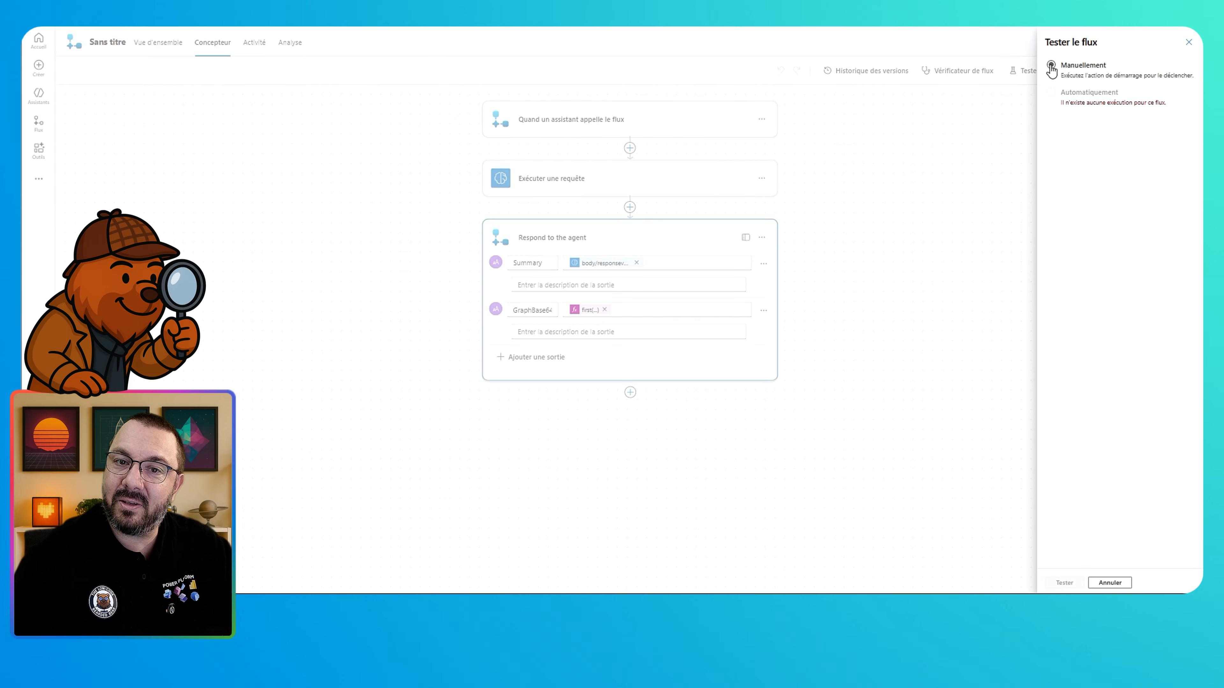
click(1051, 66)
click(1073, 583)
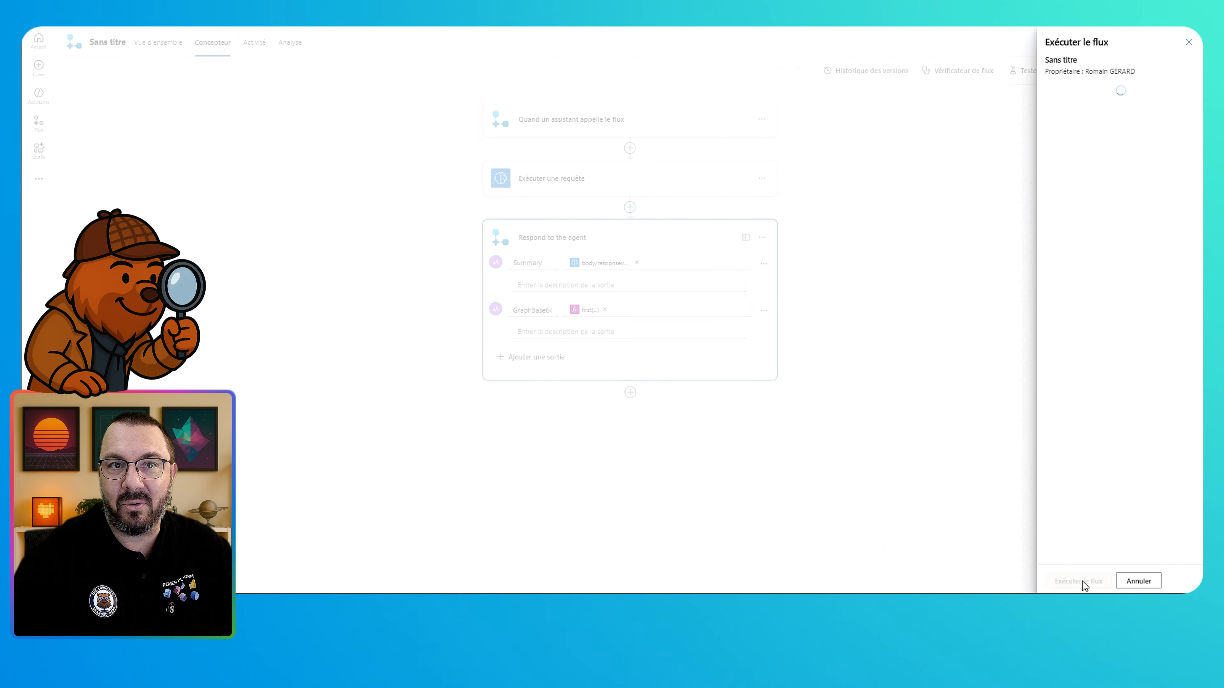
click(1059, 578)
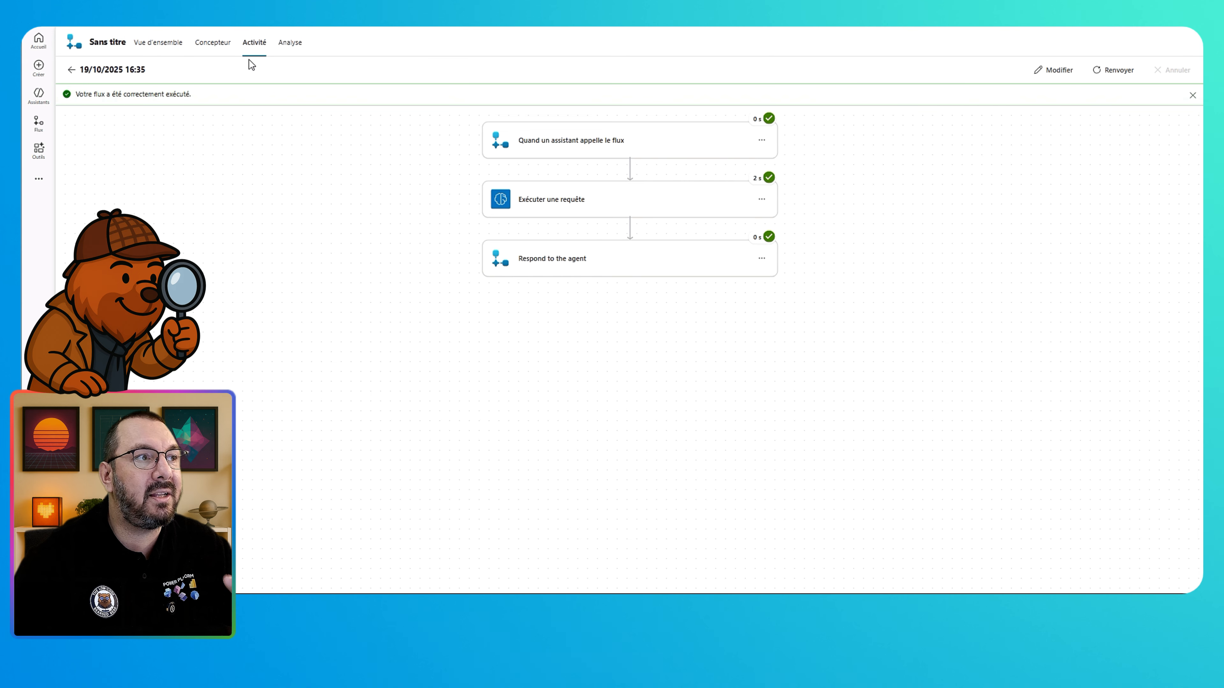
Examine the run details of the trigger, "Exécuter une requête" and "Respond to the agent" actions, including the response's raw outputs.
click(573, 149)
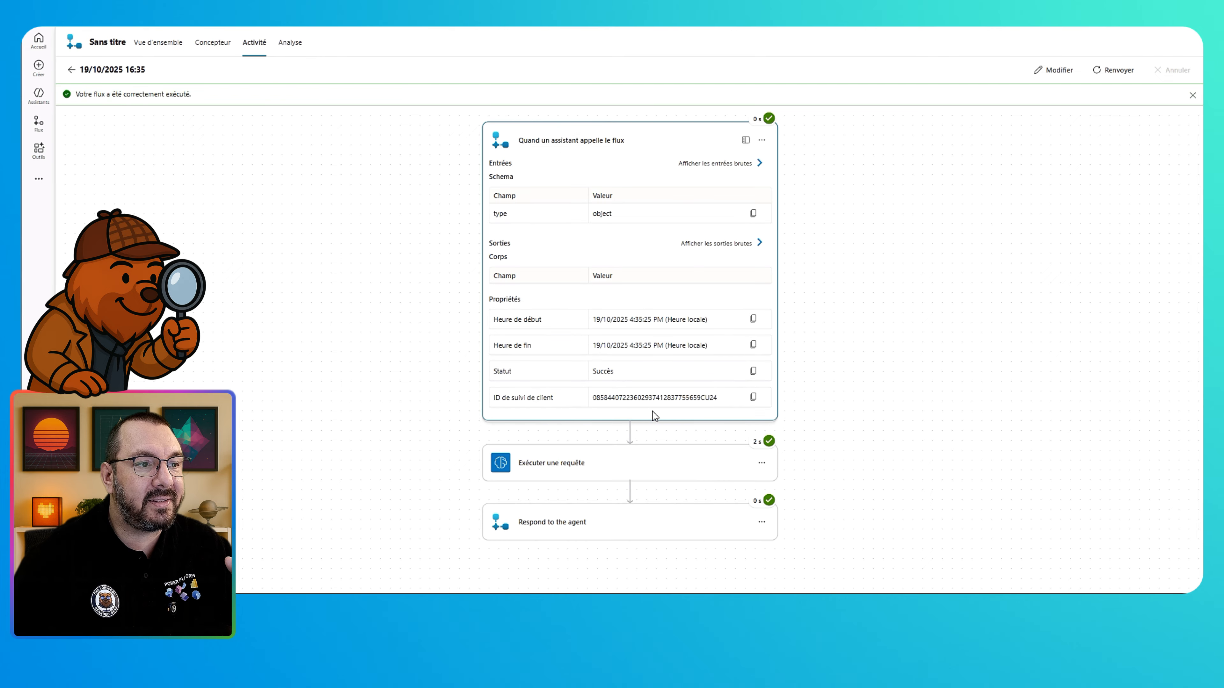
scroll(869, 415, down, 5)
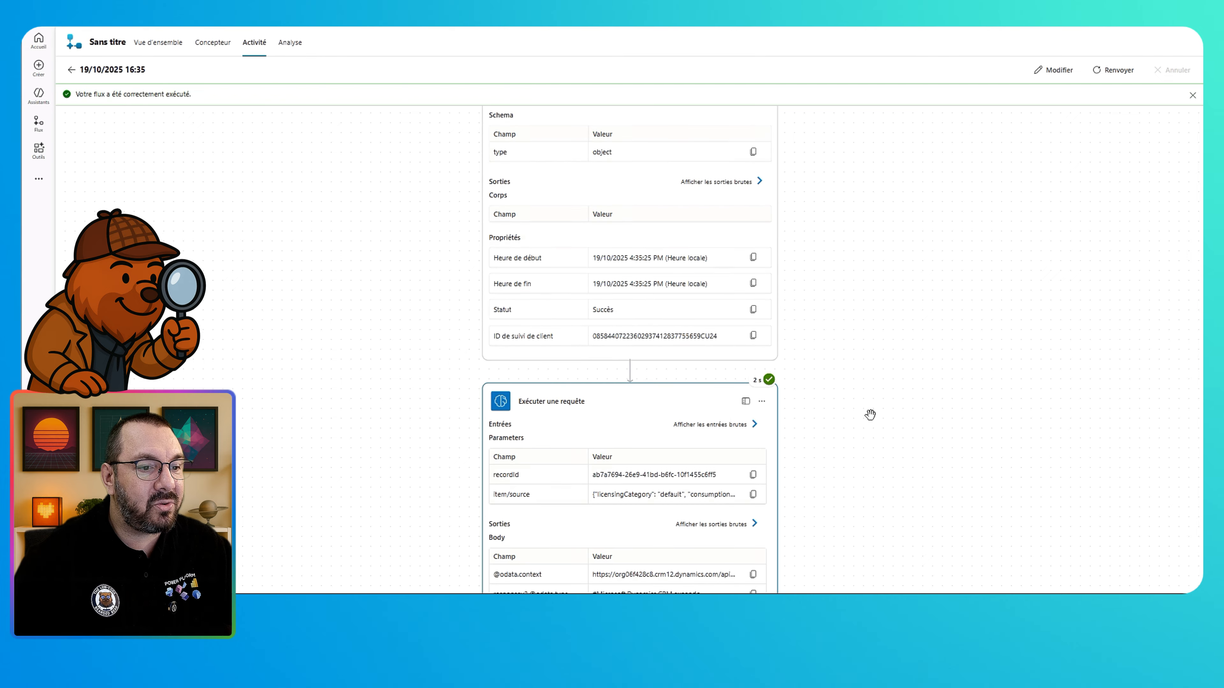
scroll(870, 415, down, 6)
click(583, 476)
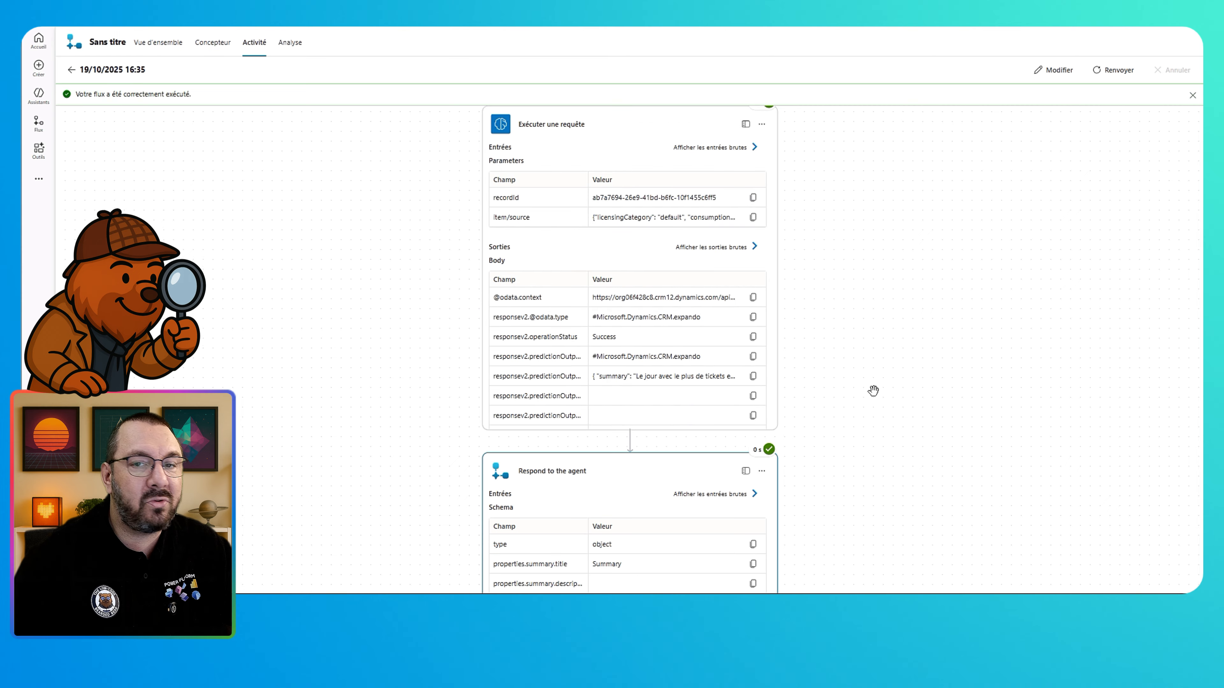
scroll(805, 416, down, 3)
scroll(806, 416, down, 3)
scroll(614, 301, down, 5)
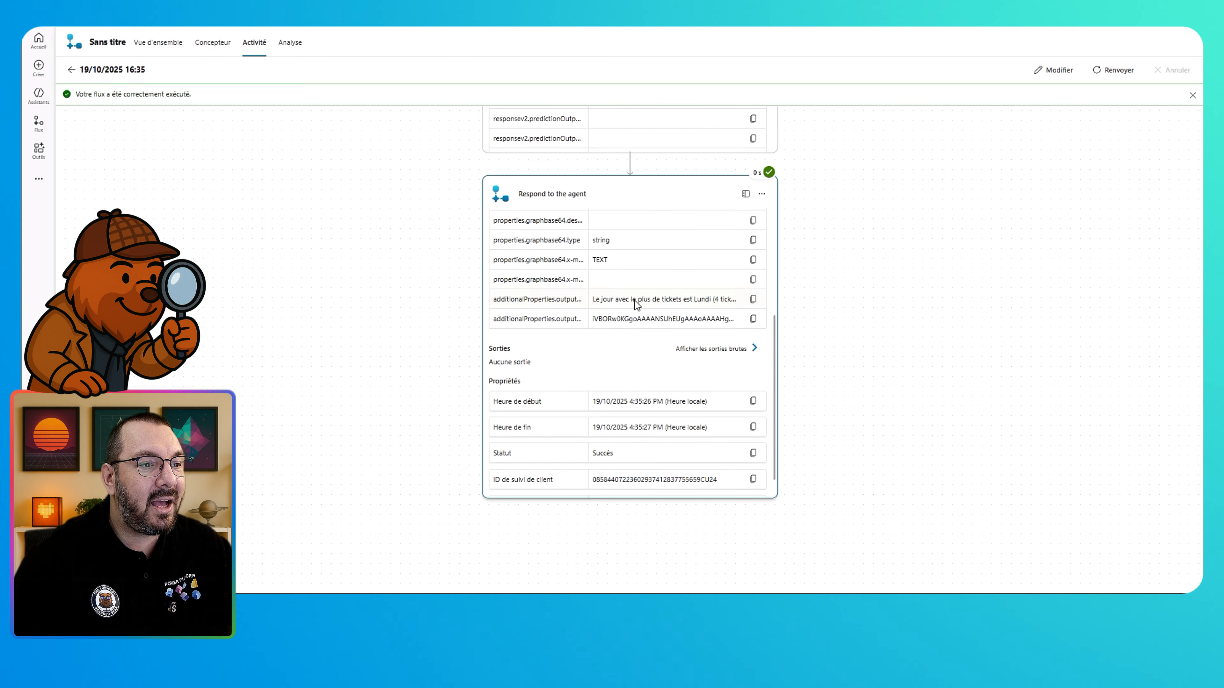
scroll(610, 347, down, 1)
click(730, 319)
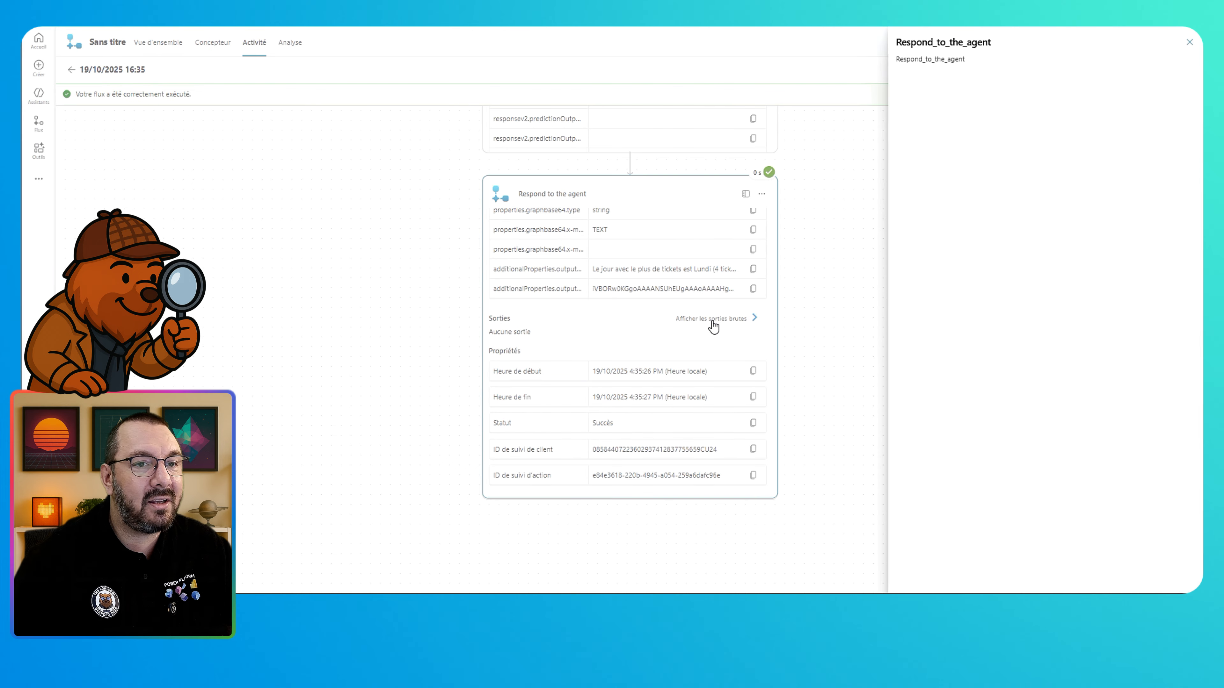
click(939, 273)
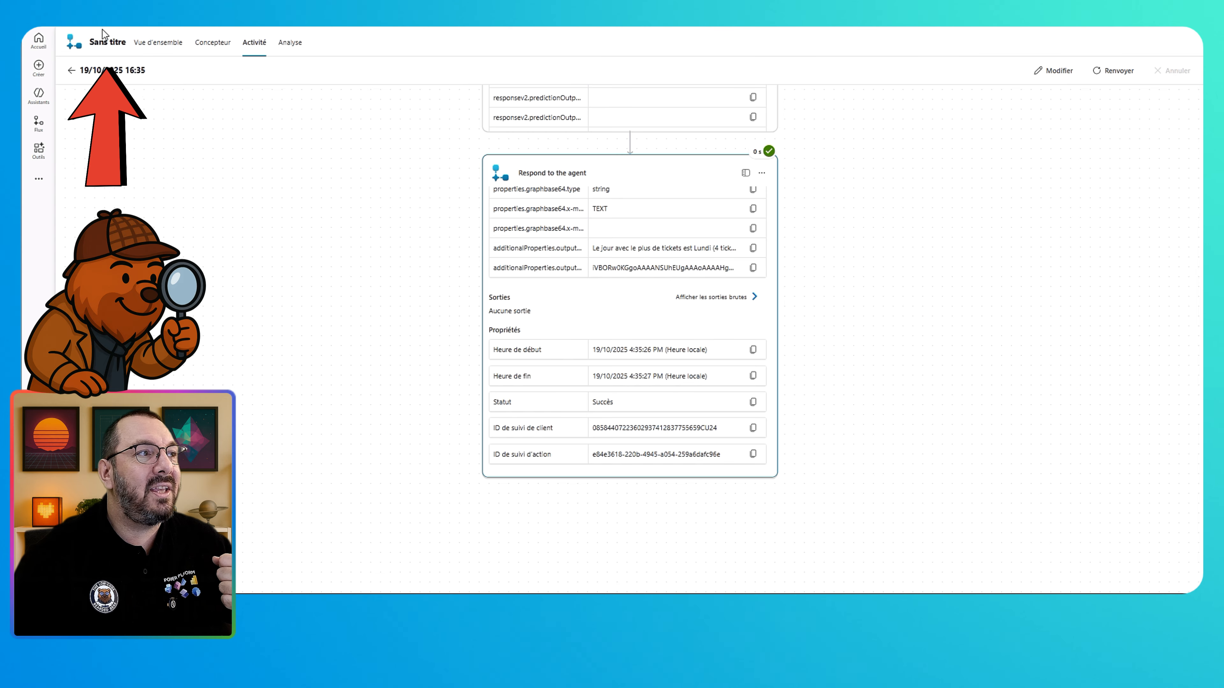
double_click(96, 44)
click(89, 43)
drag(90, 43, 126, 44)
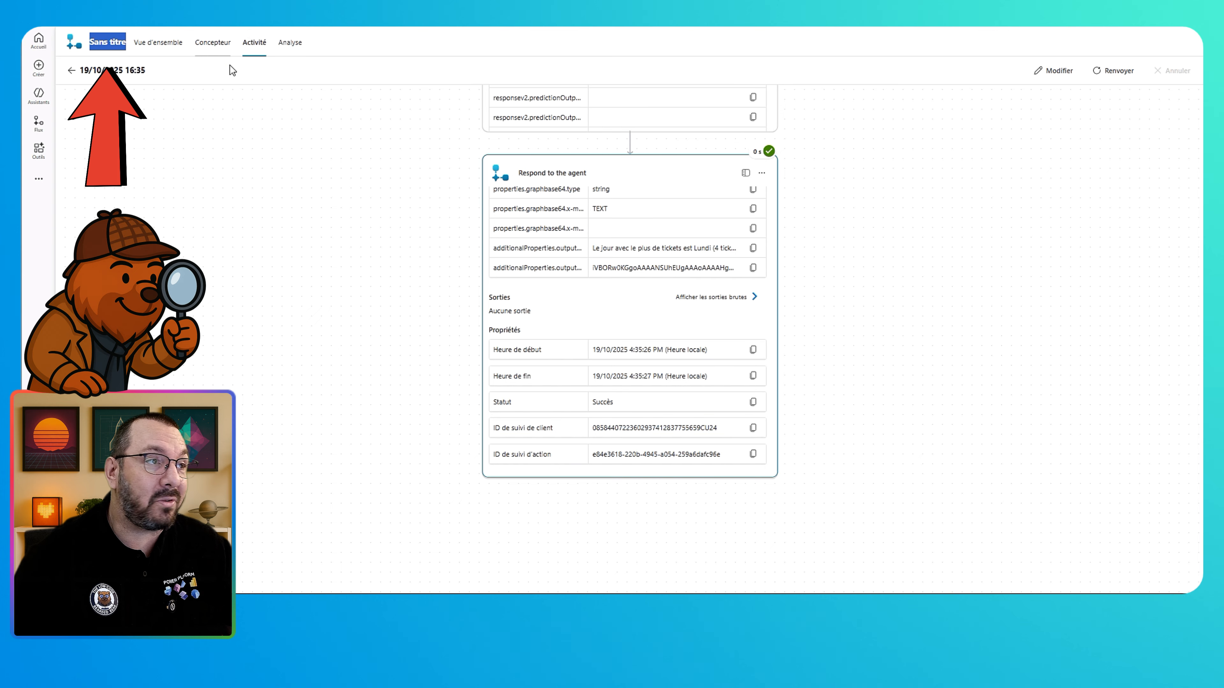
Open the flow's overview details for editing and set the flow name to "Generate ticket report".
click(151, 43)
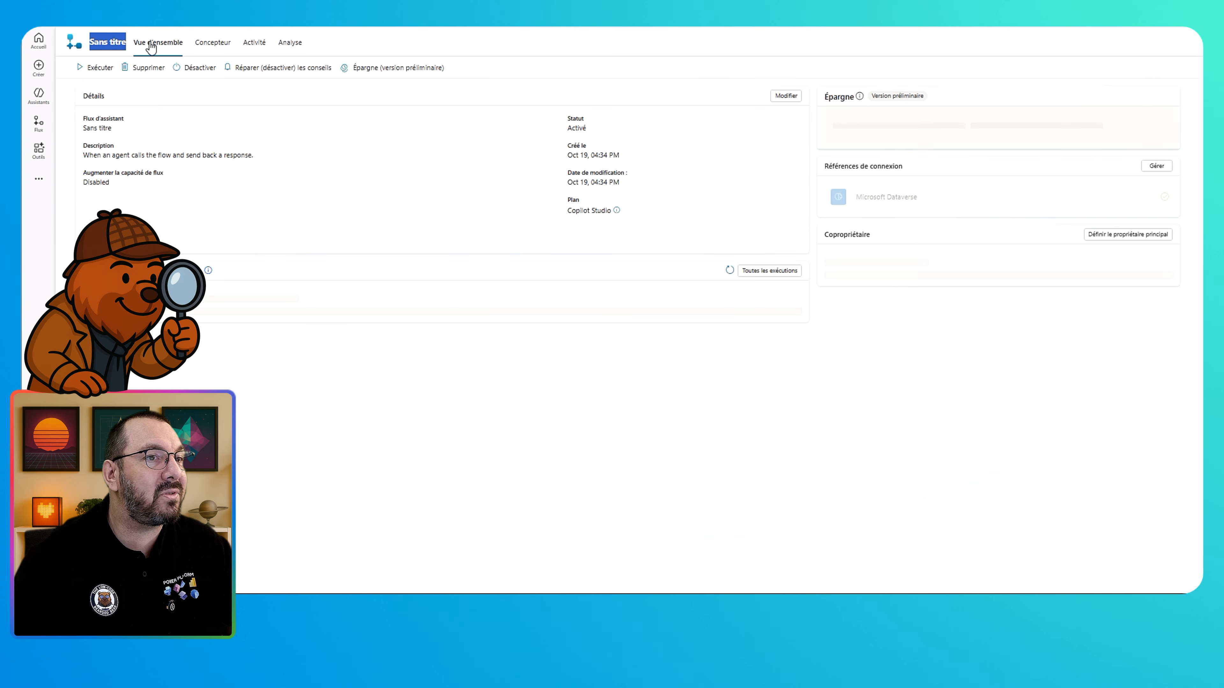
click(794, 98)
click(1113, 85)
key(ctrl+a)
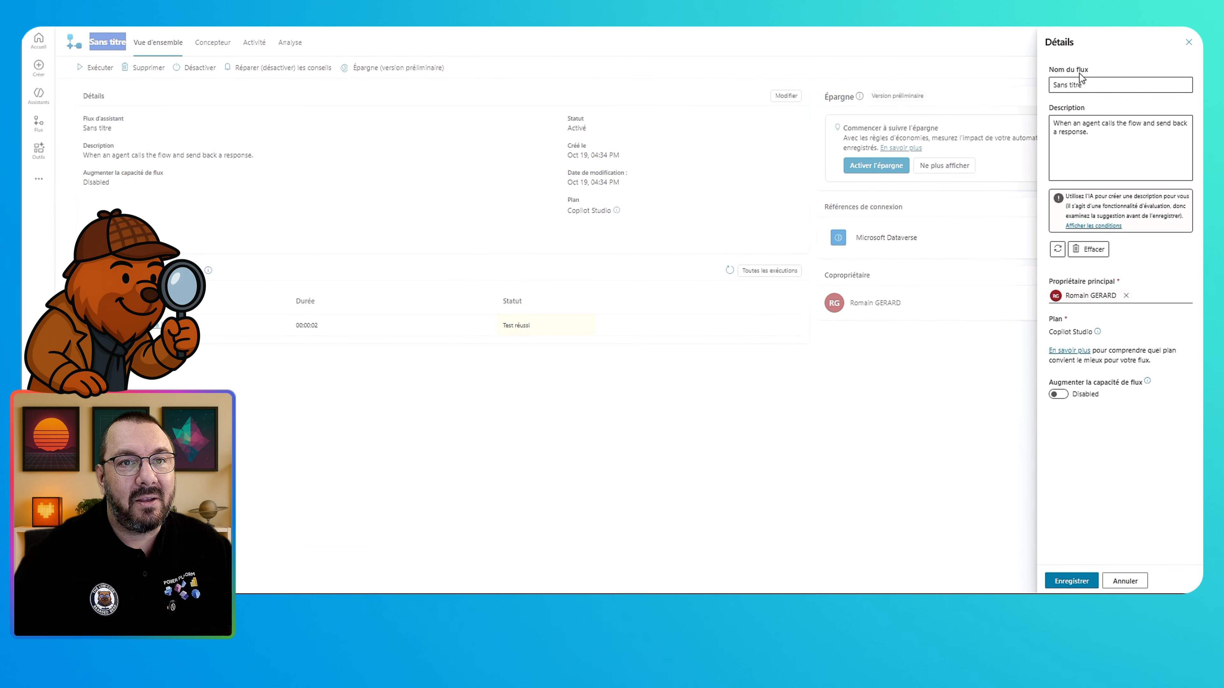
text(Generate ticket report)
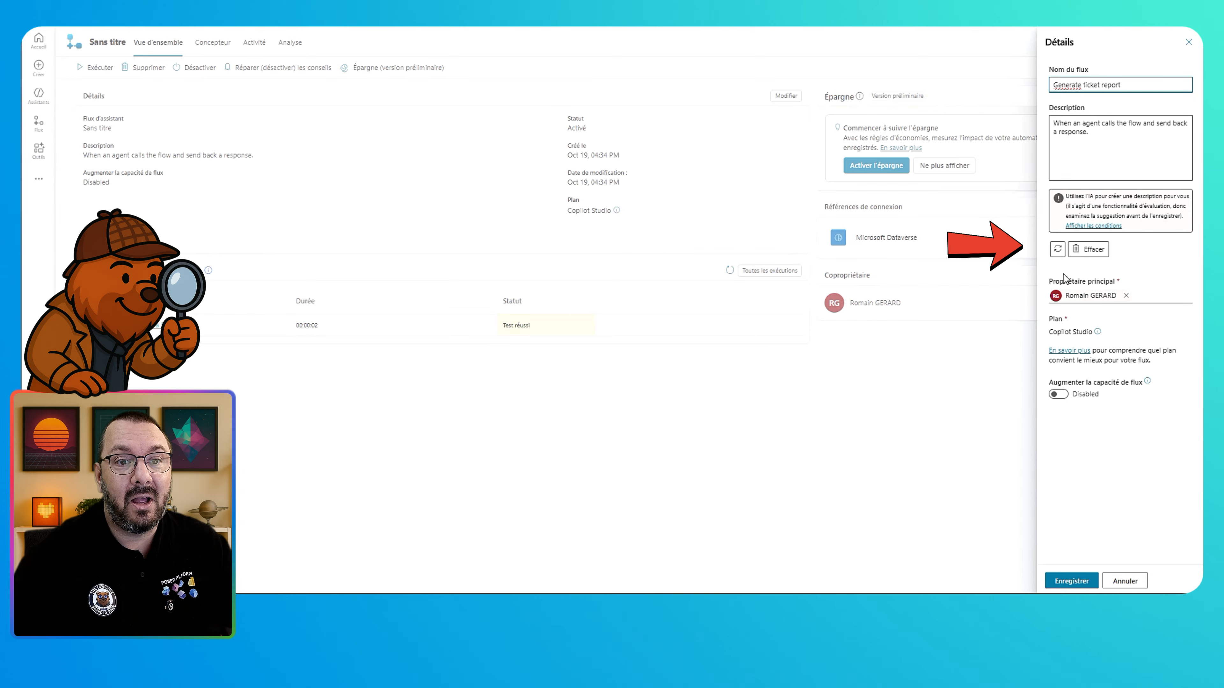
Generate the flow's description with AI and read through the generated text.
click(1058, 249)
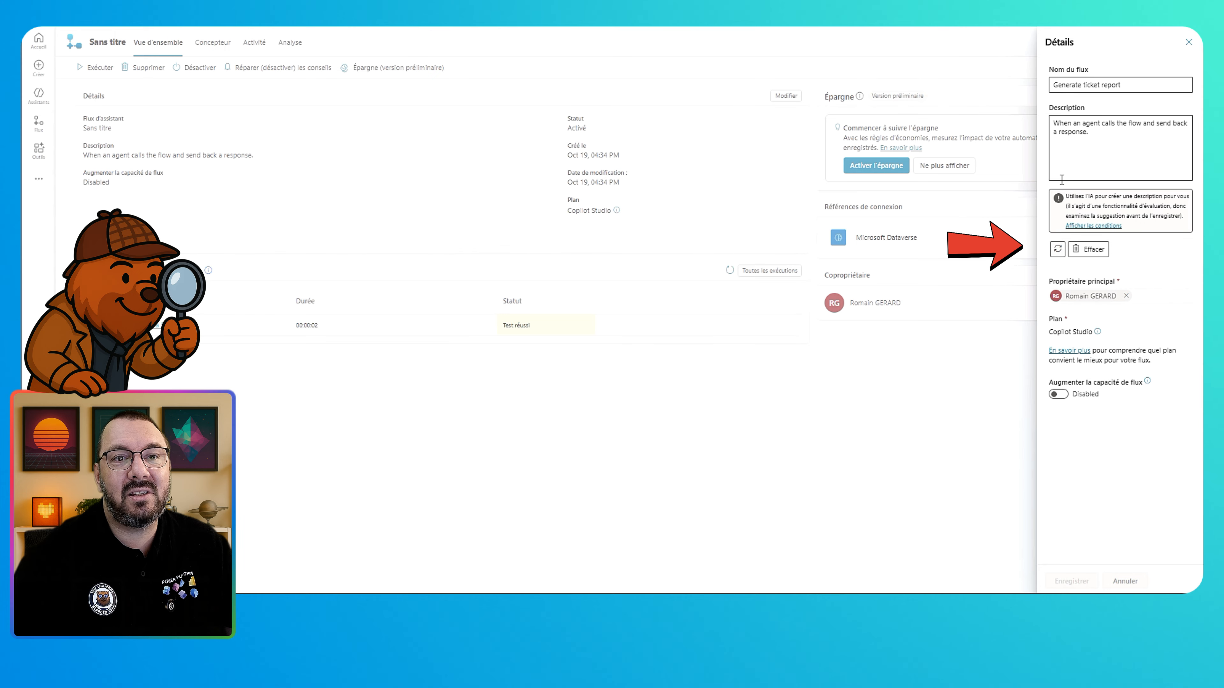
scroll(1131, 126, down, 3)
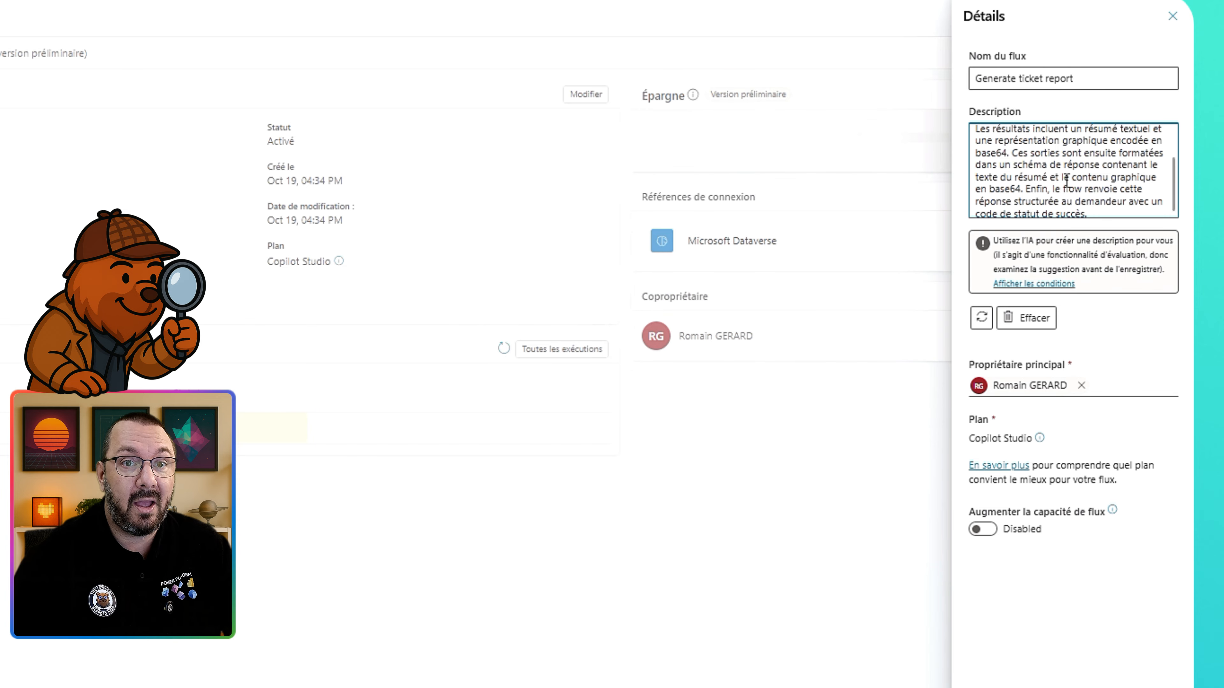
scroll(1068, 179, down, 1)
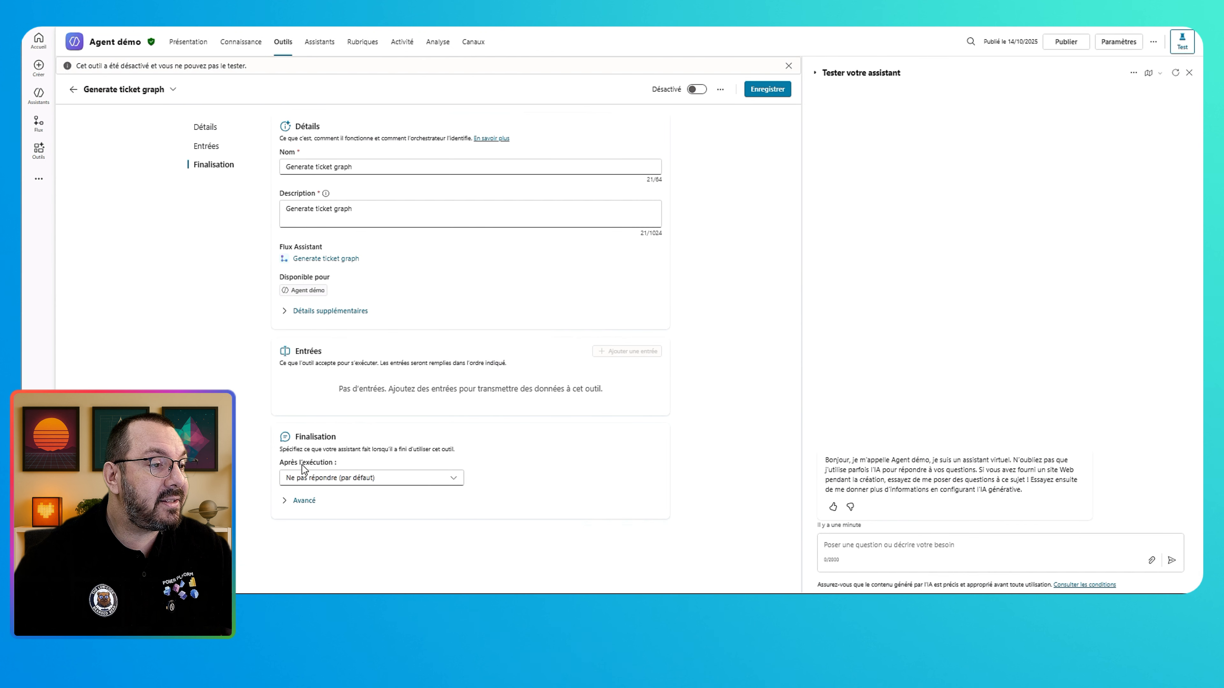
Set the Generate ticket graph tool to send an adaptive card after execution and check that the card format is Formule.
click(455, 479)
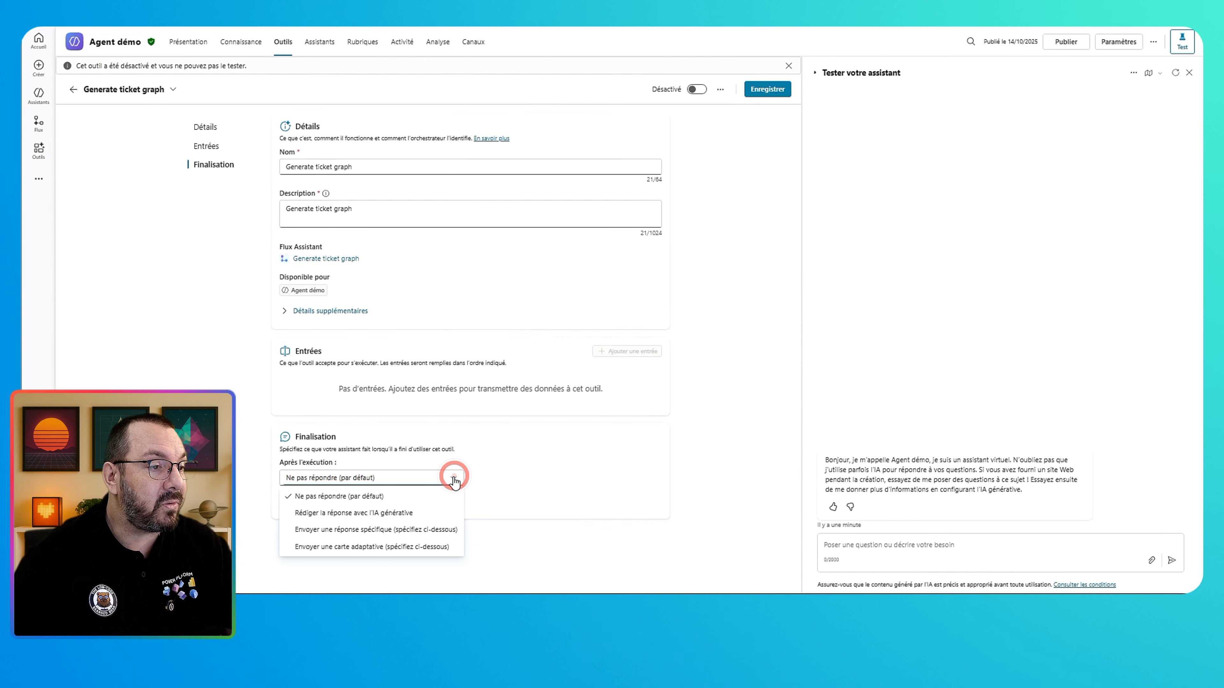
click(391, 547)
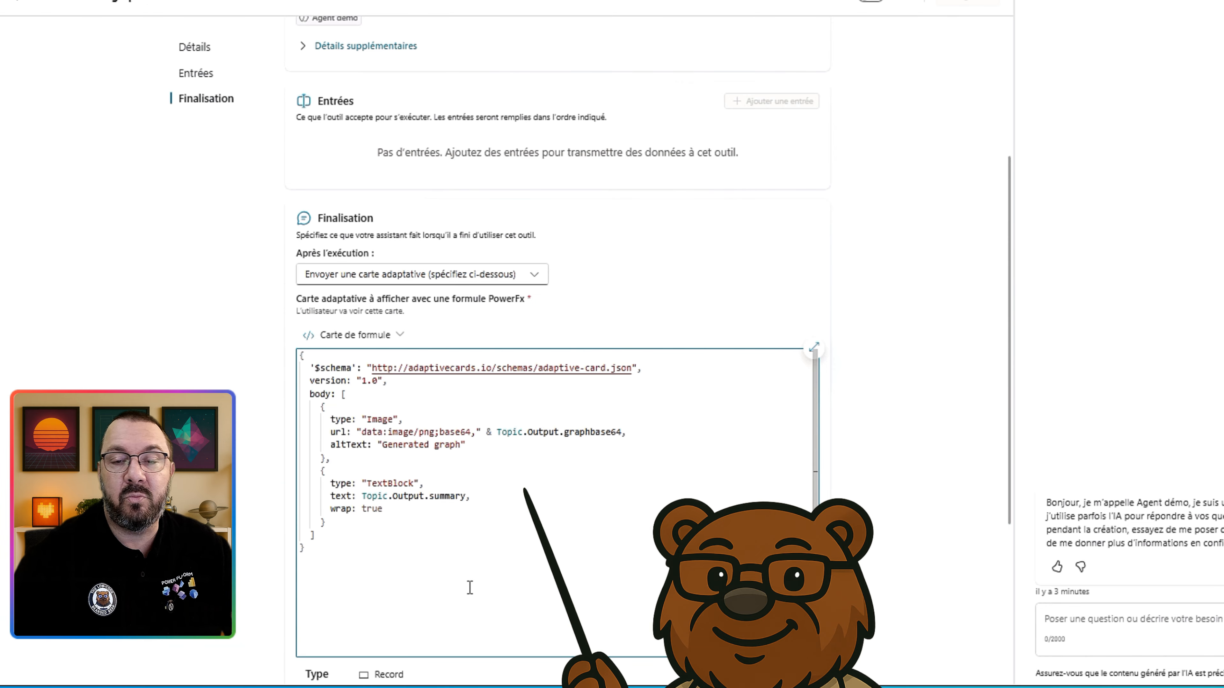
click(373, 338)
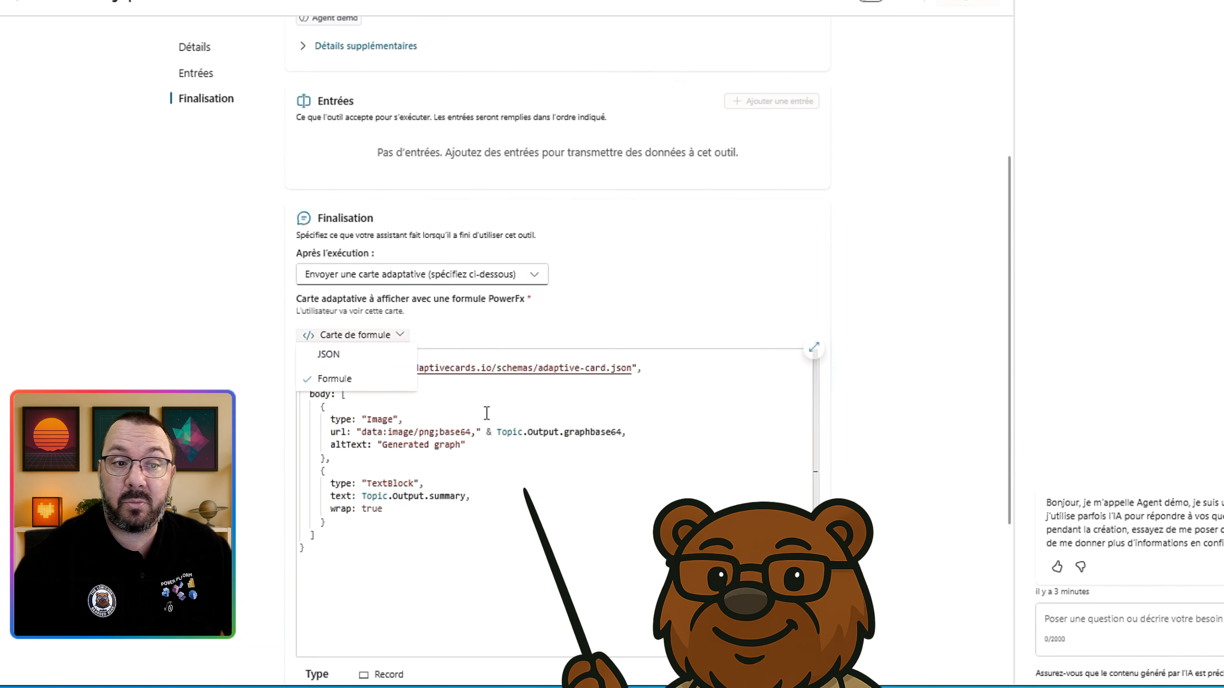
click(847, 586)
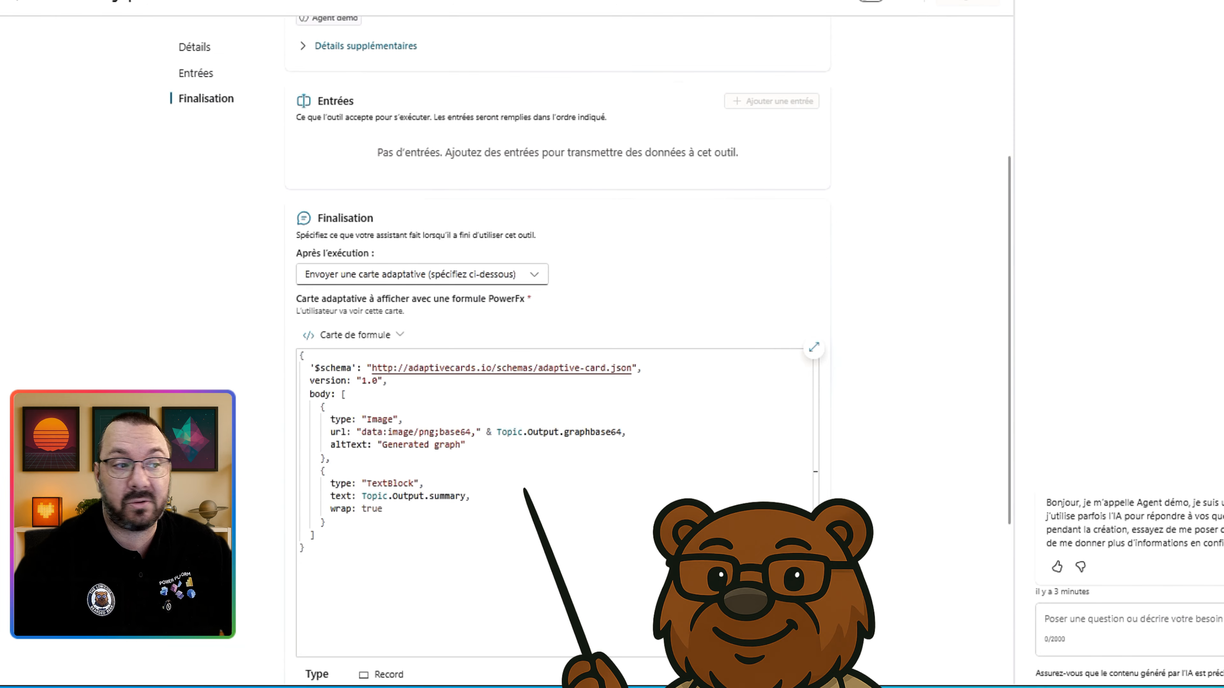
Examine the image URL with Topic.Output.graphbase64 and the Topic.Output.summary text reference in the adaptive card formula.
click(364, 432)
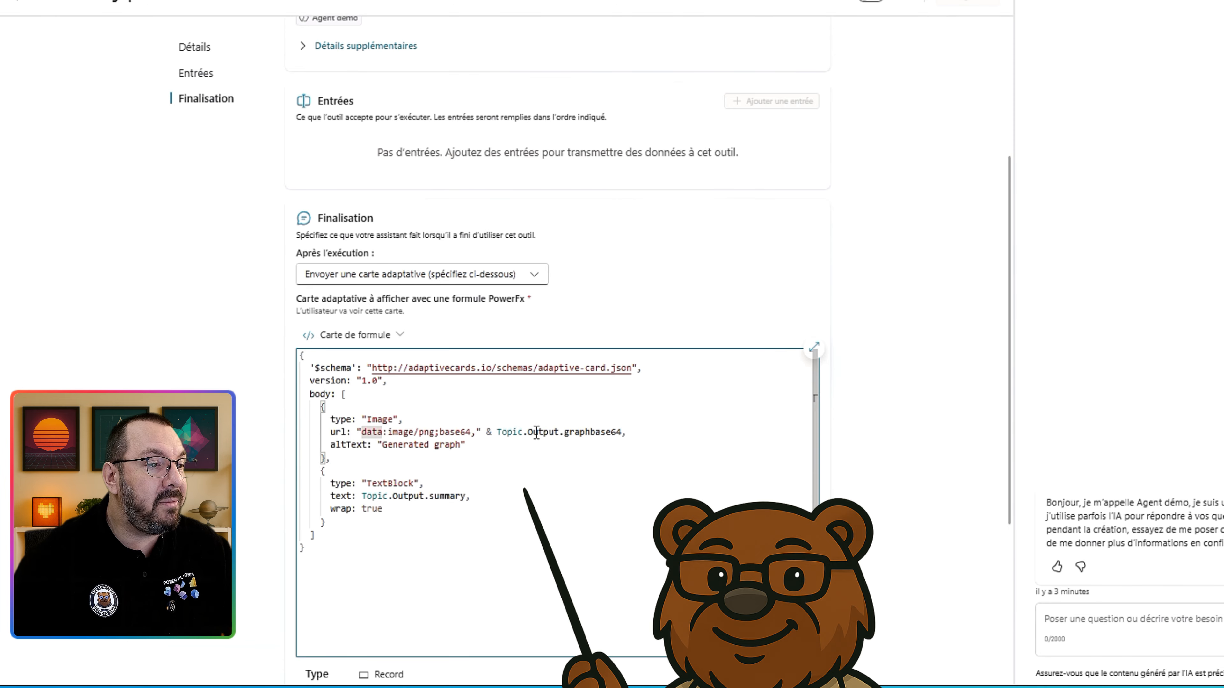
click(594, 435)
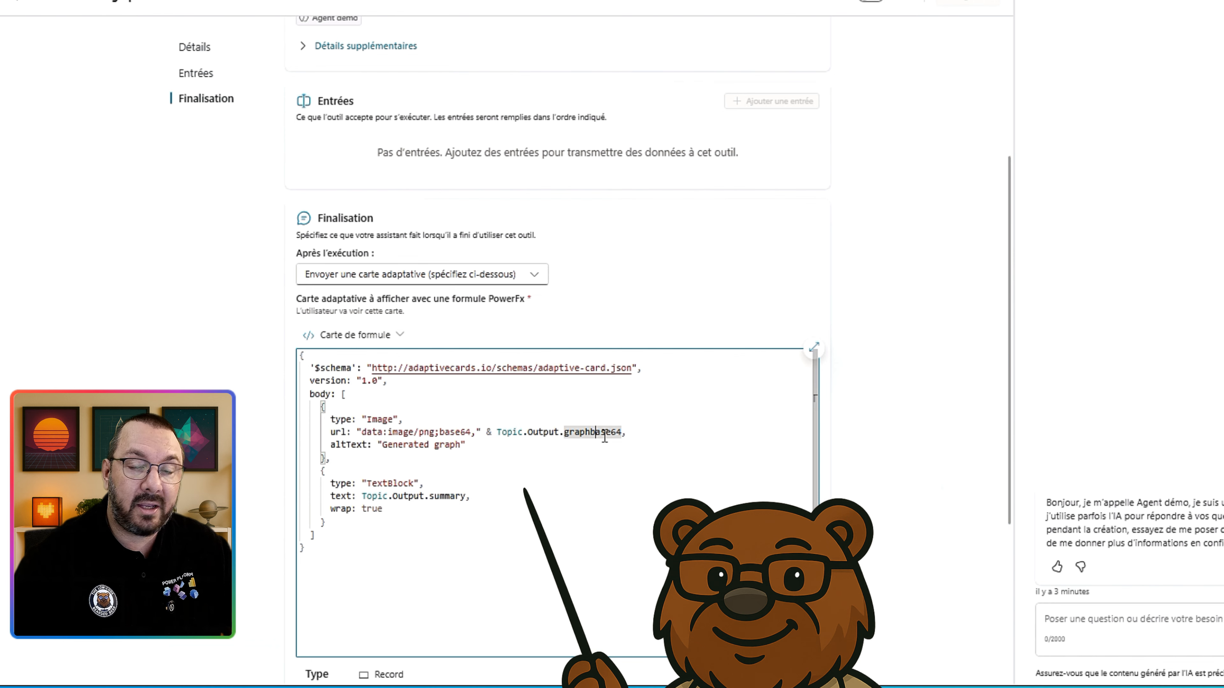
click(452, 496)
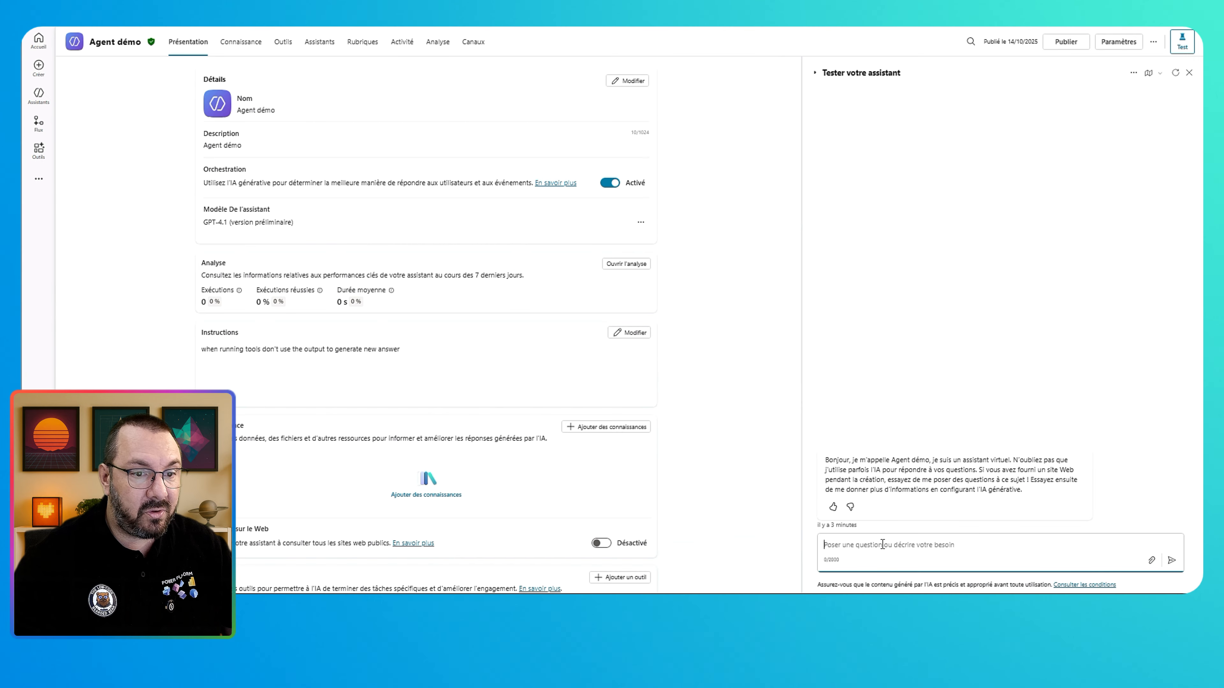
Test the agent by sending the message "Generate ticket graph" with the activity map displayed.
text(Generate ticket graph)
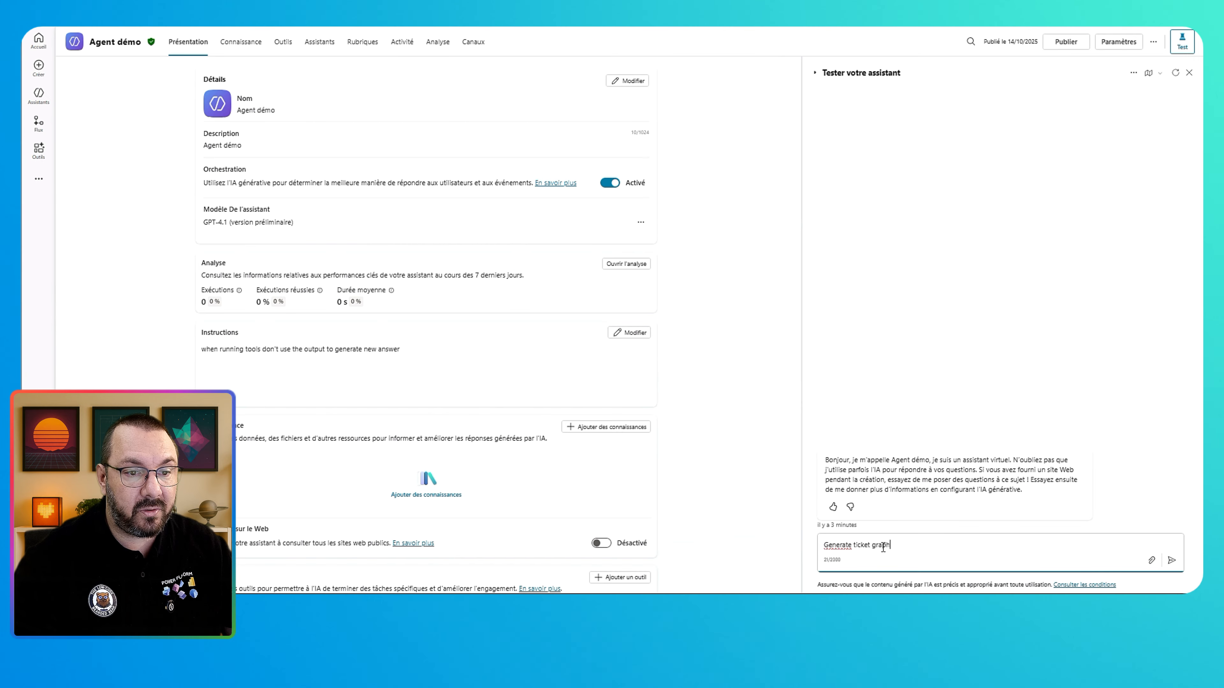
click(1148, 72)
key(Return)
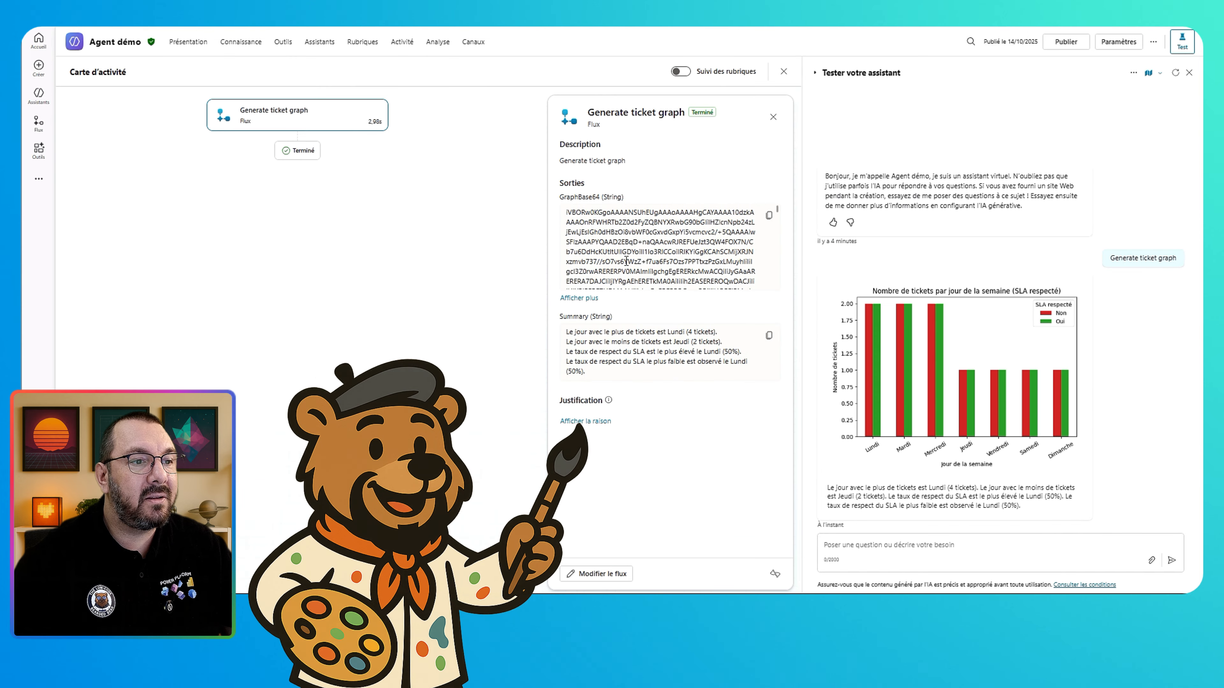